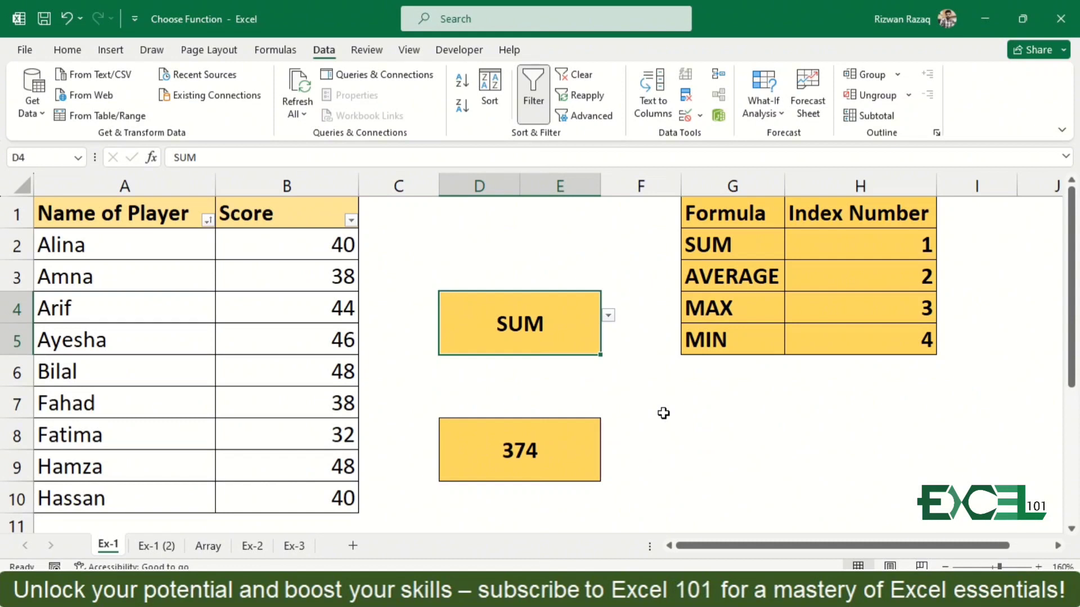
Step: Try the function dropdown in cell D4 of sheet Ex-1, choosing AVERAGE and finally MAX
{"action": "key", "text": "alt+Down"}
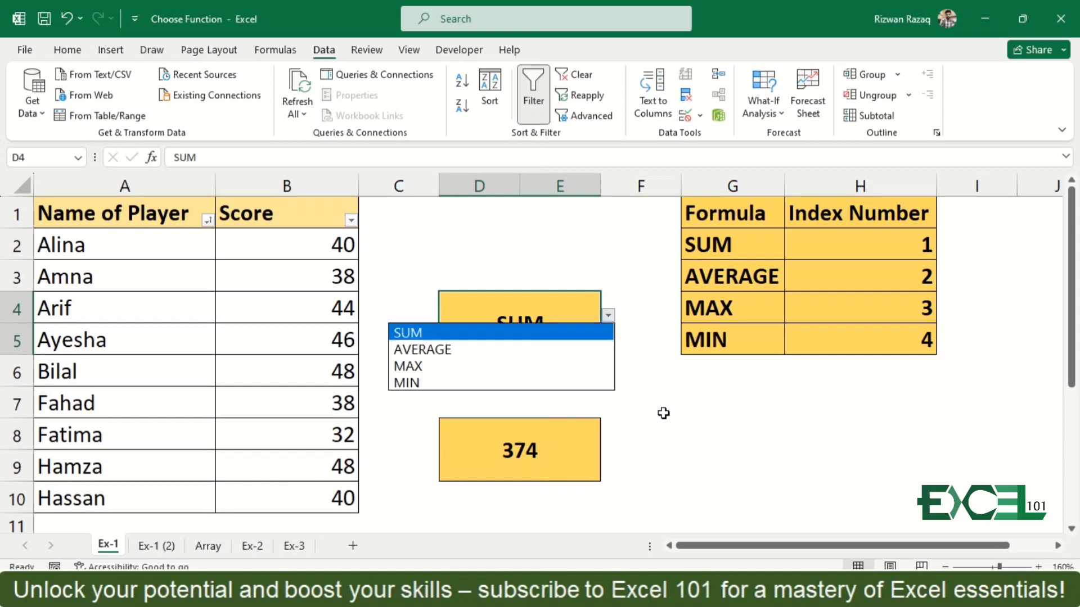
{"action": "key", "text": "Down"}
{"action": "key", "text": "Return"}
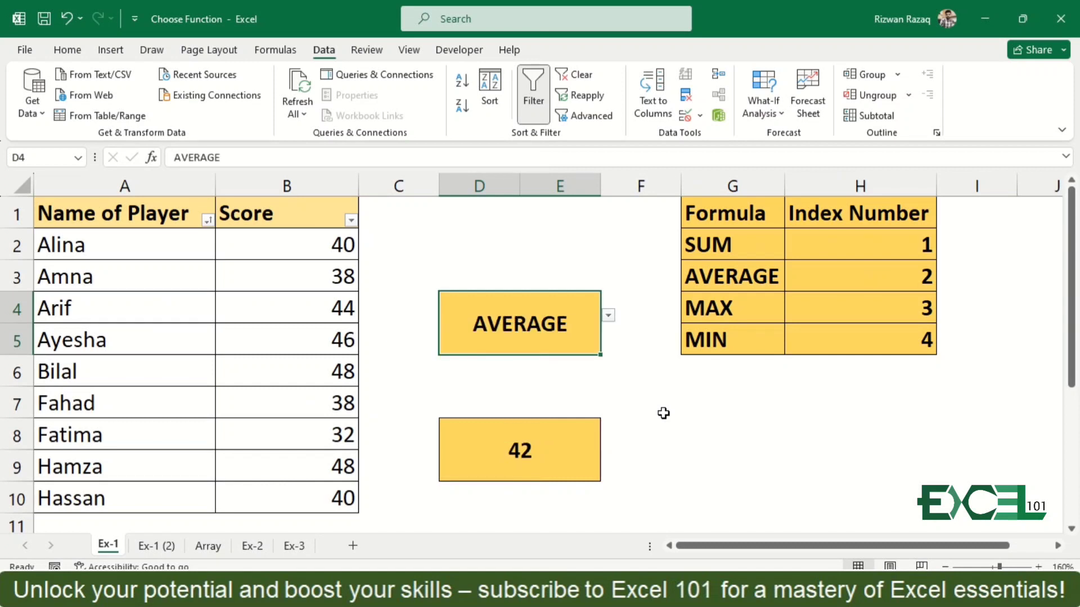
{"action": "key", "text": "alt+Down"}
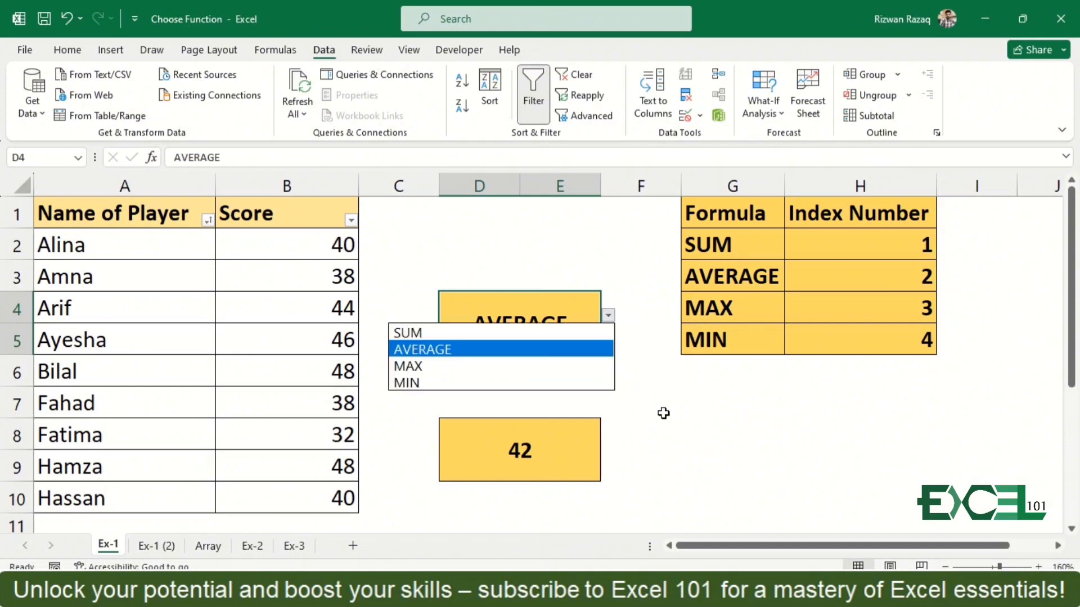
{"action": "key", "text": "Down"}
{"action": "key", "text": "Return"}
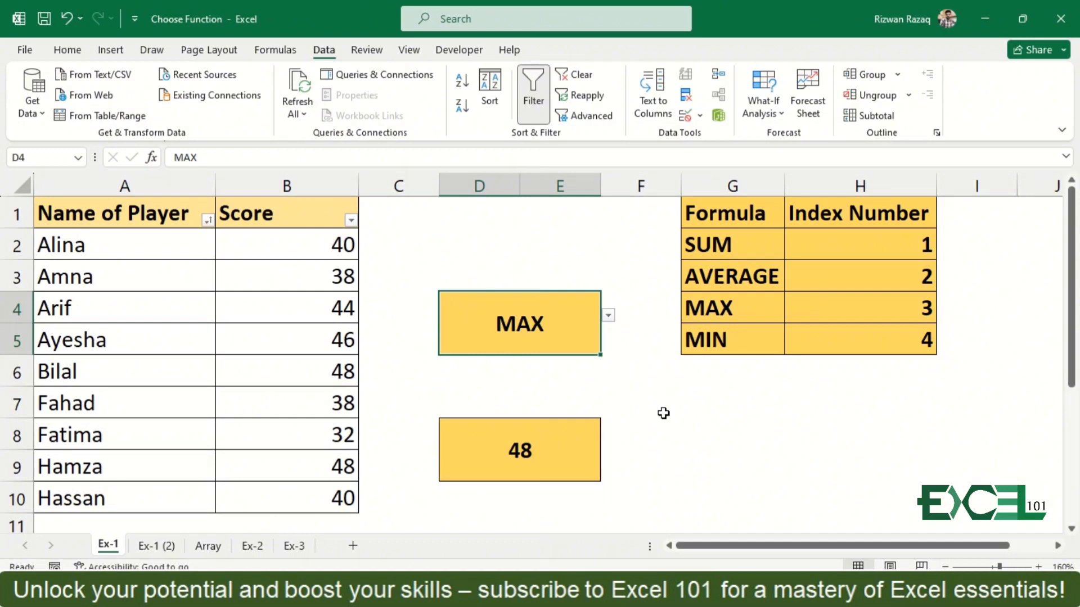
Step: On sheet Ex-1 (2), open data validation for the merged cell D4 and set it to allow a List
{"action": "key", "text": "ctrl+Page_Down"}
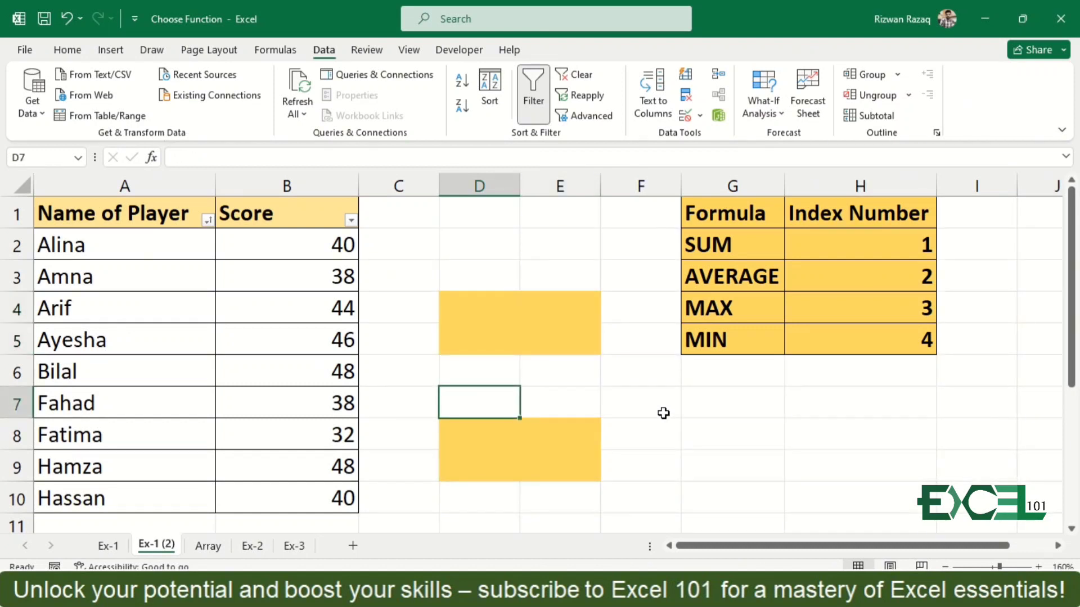
{"action": "key", "text": "Up"}
{"action": "key", "text": "Up"}
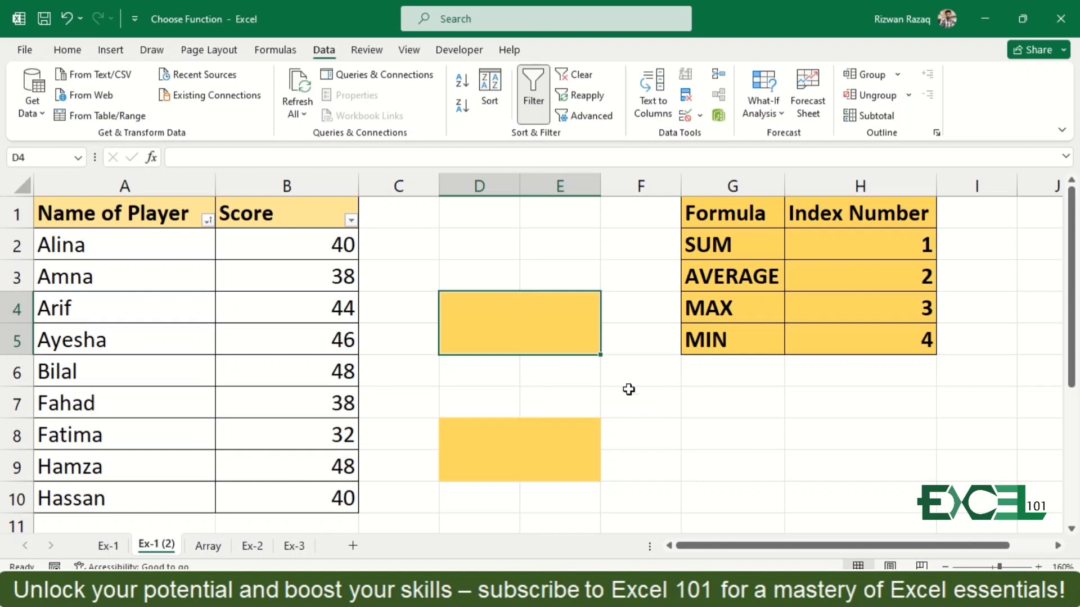
{"action": "left_click", "coordinate": [67, 50]}
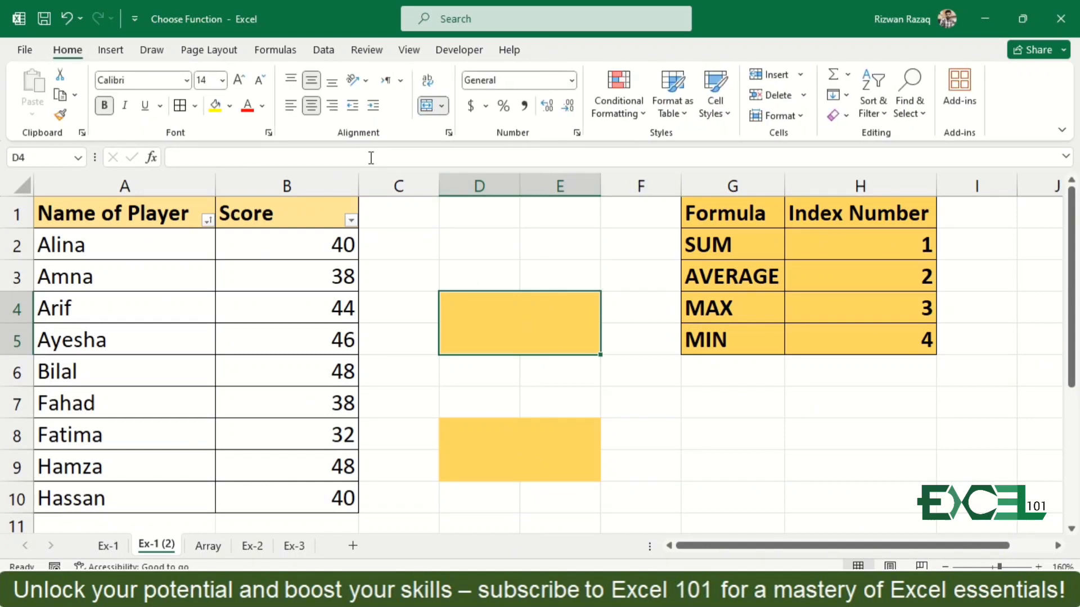
{"action": "left_click", "coordinate": [324, 51]}
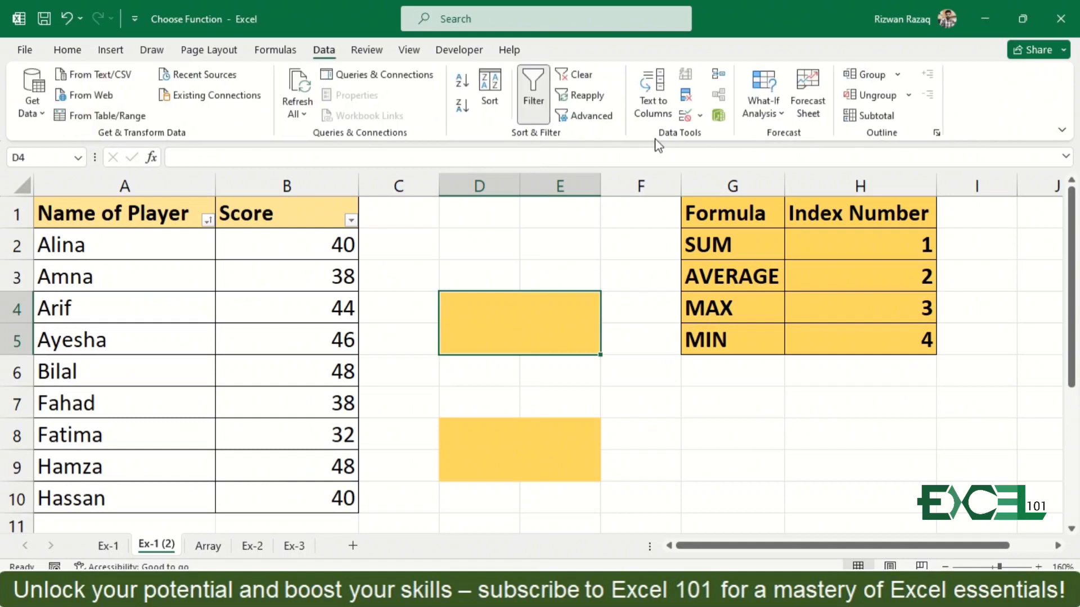
{"action": "left_click", "coordinate": [682, 118]}
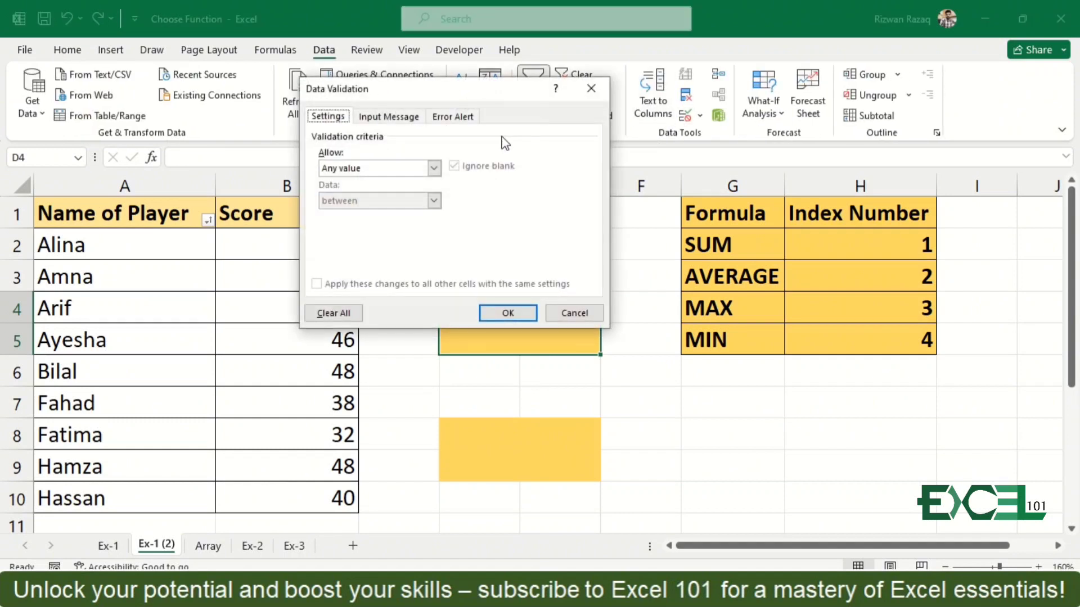
{"action": "left_click", "coordinate": [435, 168]}
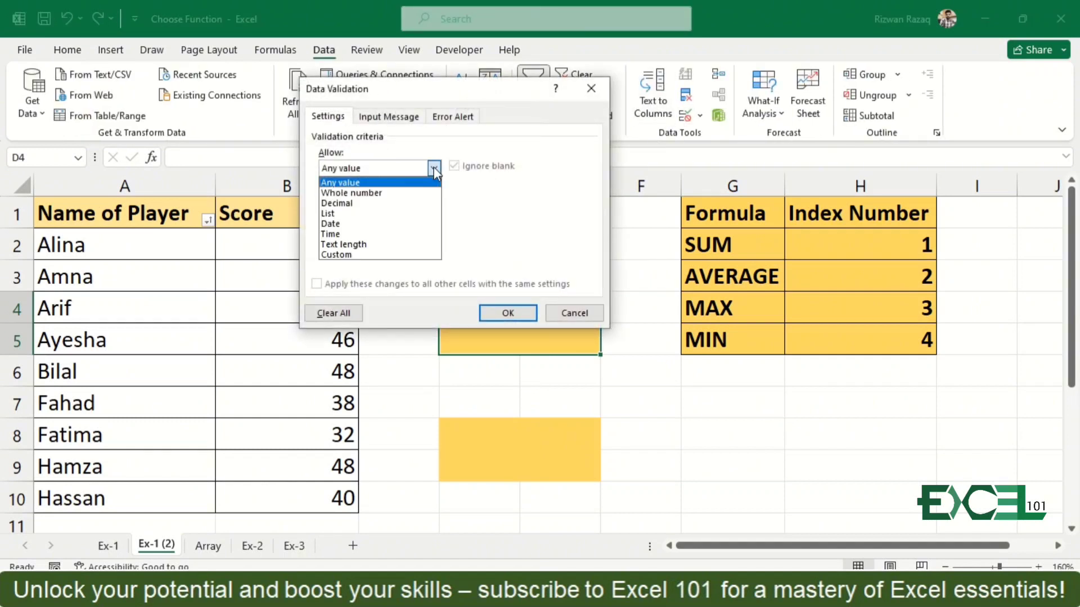
{"action": "left_click", "coordinate": [344, 214]}
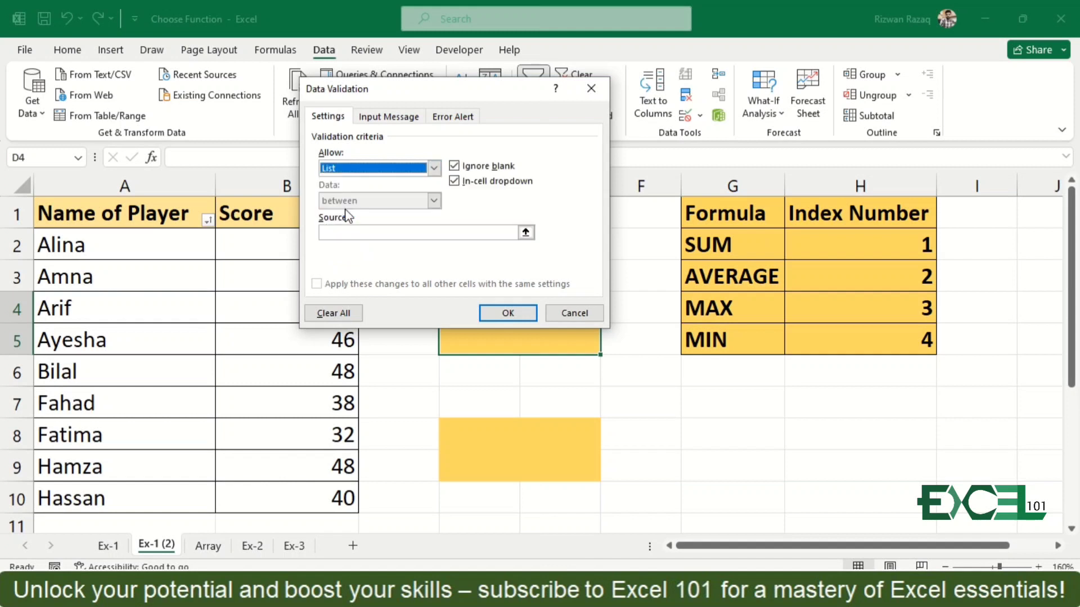
Step: Set the validation list source to =$G$2:$G$5, the four formula names, and apply it
{"action": "left_click", "coordinate": [352, 238]}
{"action": "left_click", "coordinate": [701, 235]}
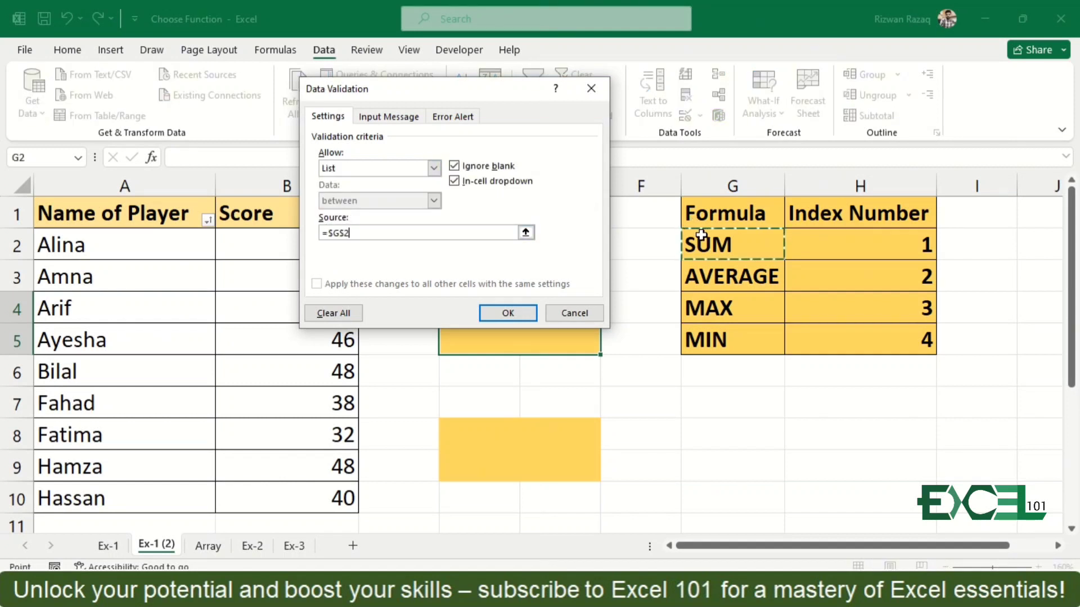
{"action": "key", "text": "shift+Down"}
{"action": "key", "text": "shift+Down"}
{"action": "key", "text": "shift+Down"}
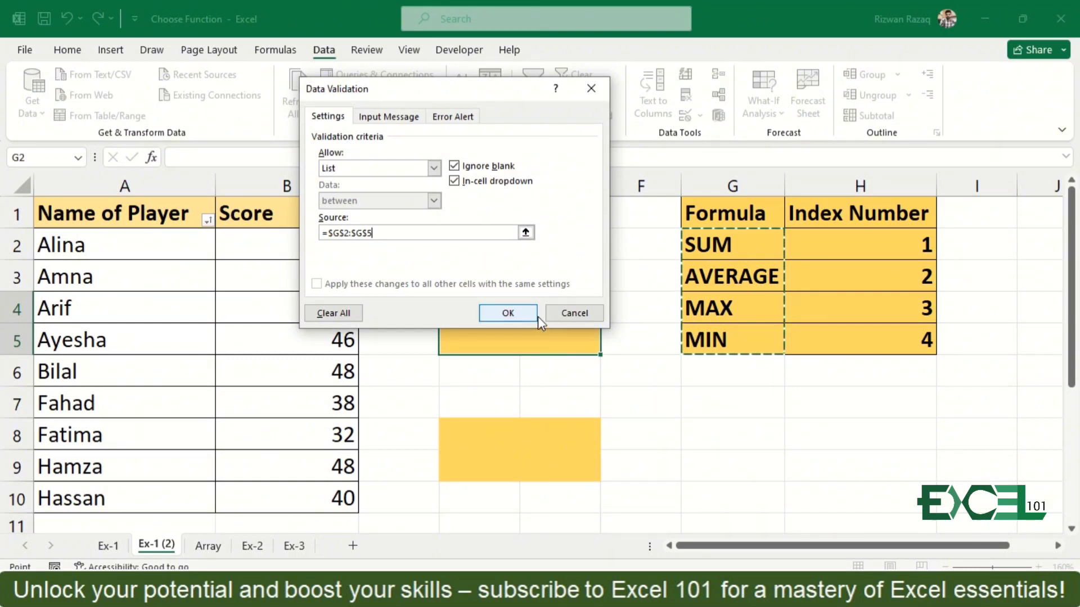
{"action": "left_click", "coordinate": [522, 315]}
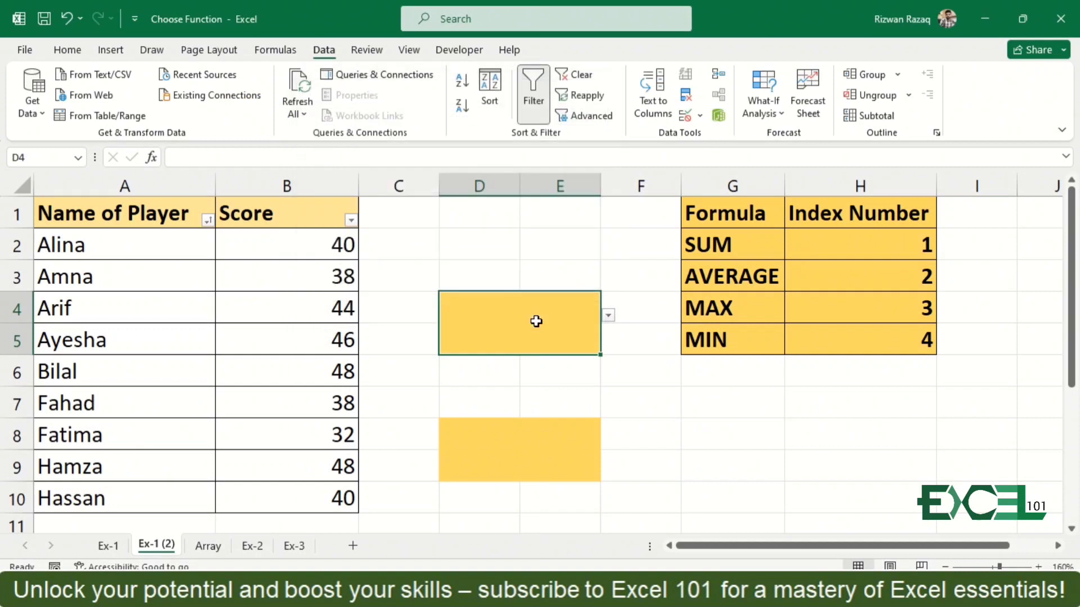
Step: Test the new dropdown in D4 by choosing AVERAGE, ending with MAX selected
{"action": "left_click", "coordinate": [608, 316]}
{"action": "left_click", "coordinate": [454, 350]}
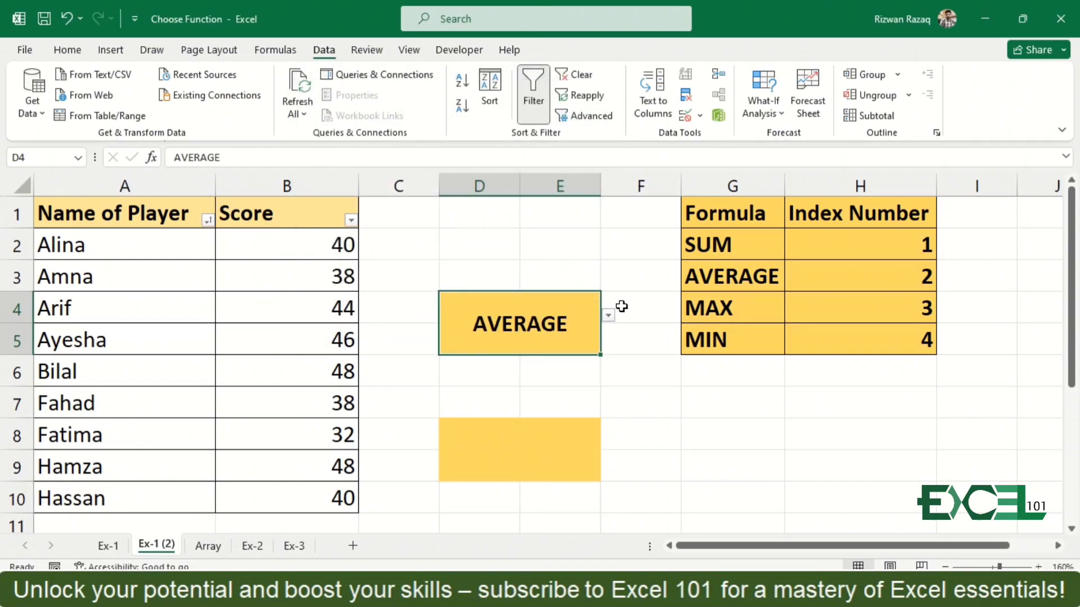
{"action": "left_click", "coordinate": [608, 316]}
{"action": "left_click", "coordinate": [457, 367]}
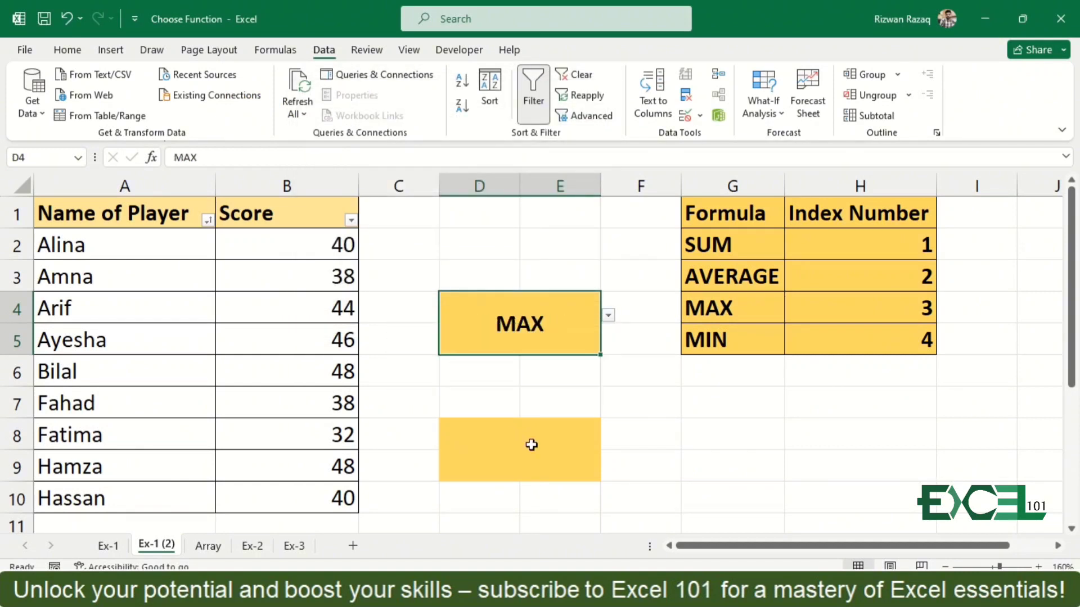
Step: Start a CHOOSE formula in the merged cell D8 with a nested VLOOKUP as its index number
{"action": "left_click", "coordinate": [511, 464]}
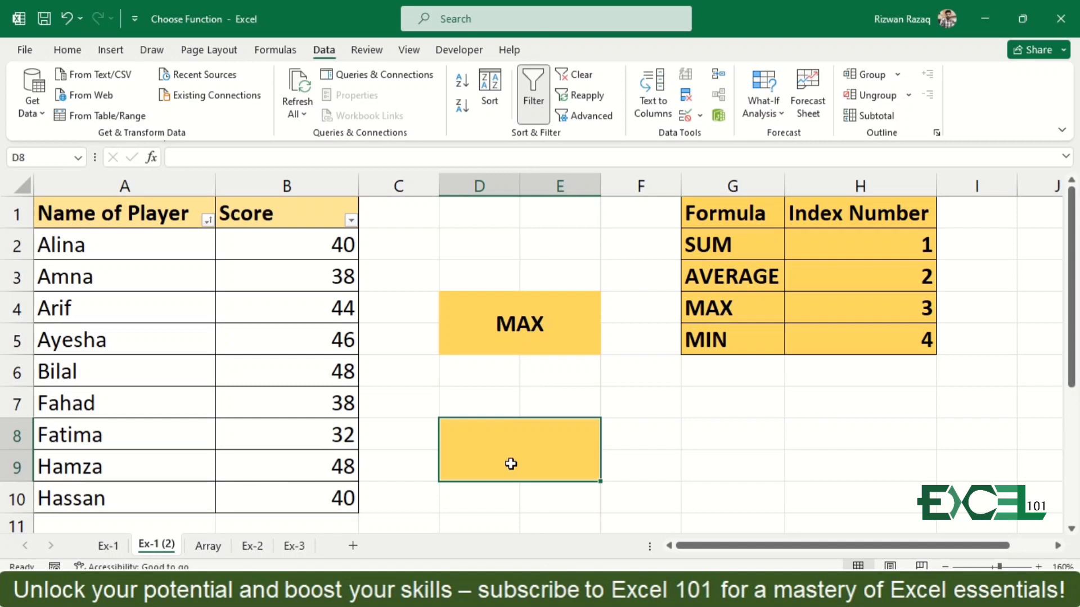
{"action": "type", "text": "=cho"}
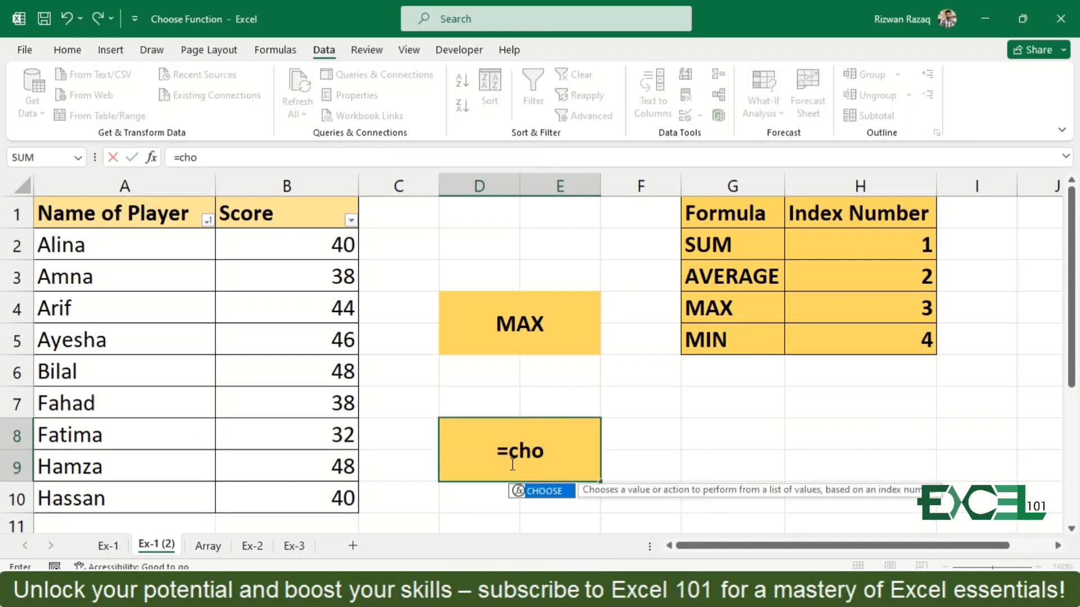
{"action": "key", "text": "Tab"}
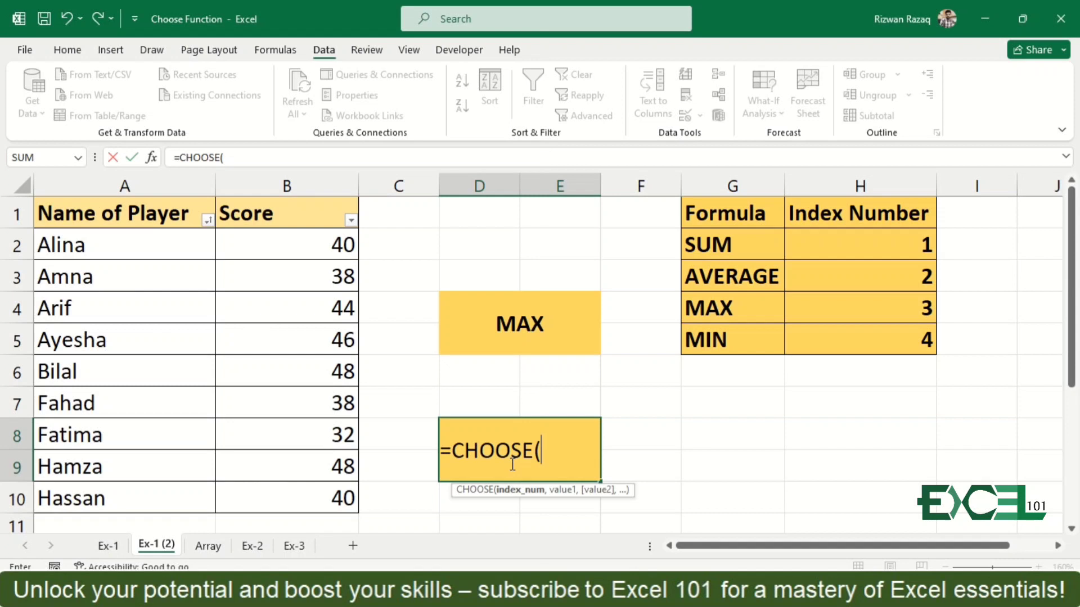
{"action": "type", "text": "c"}
{"action": "key", "text": "BackSpace"}
{"action": "type", "text": "vl"}
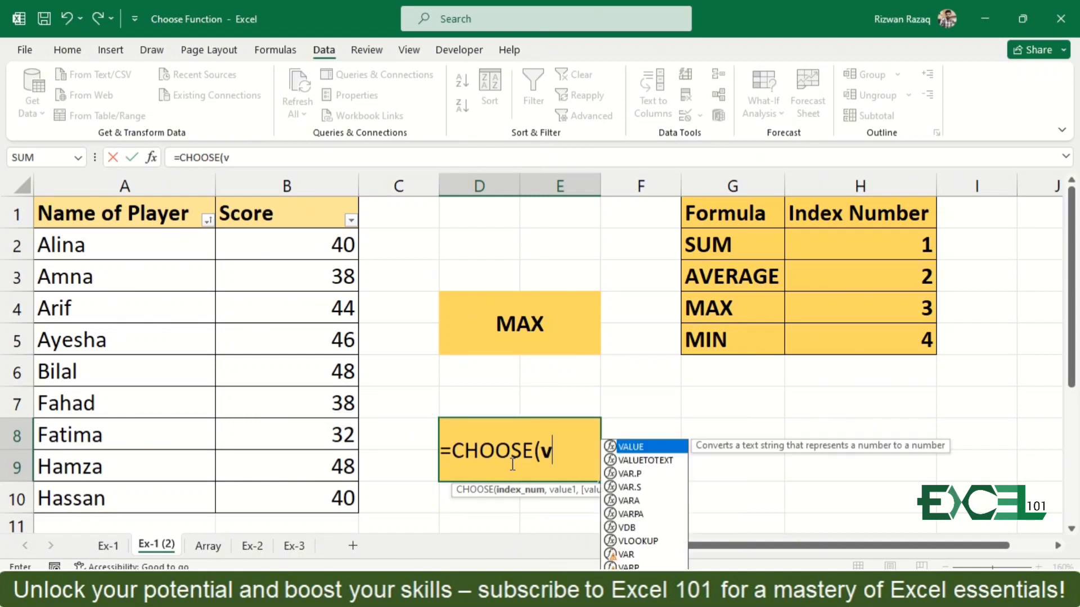
{"action": "key", "text": "Tab"}
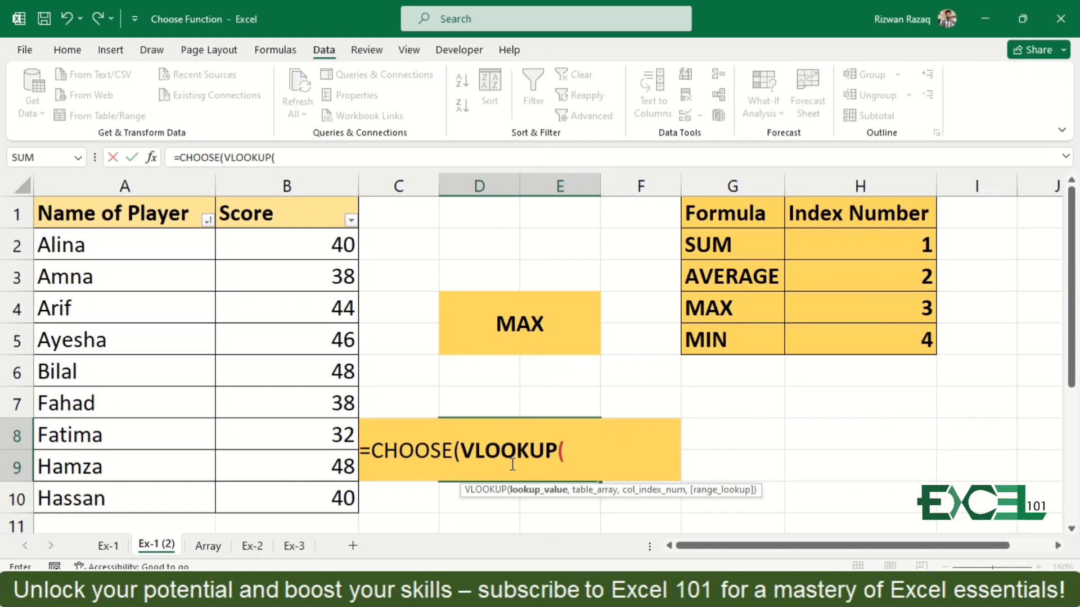
Step: Complete the nested lookup as VLOOKUP(D4,G1:H5,2,0) and continue to CHOOSE's first value argument
{"action": "left_click", "coordinate": [529, 342]}
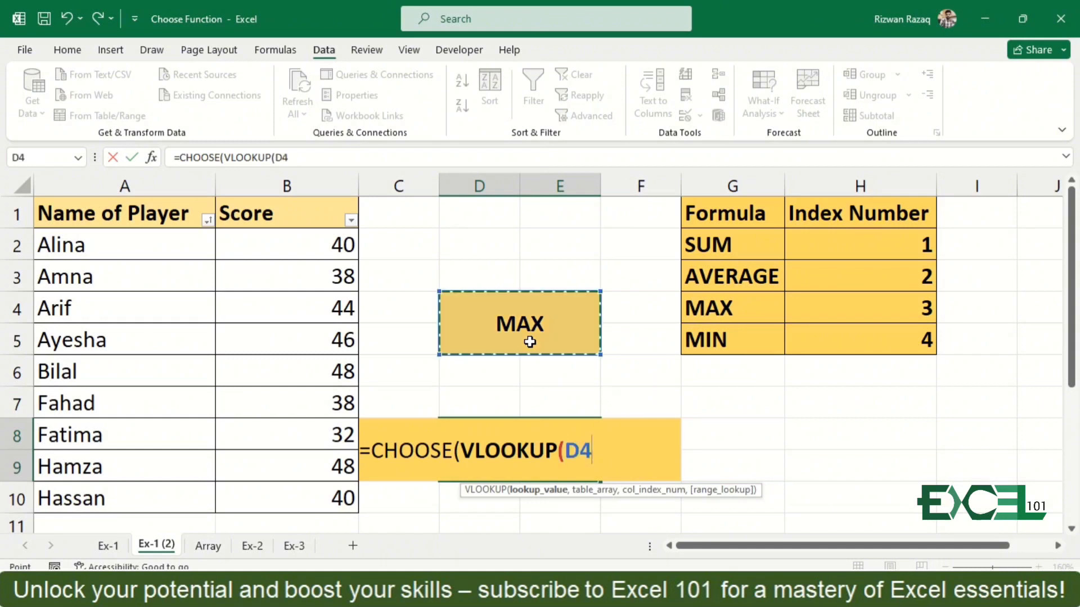
{"action": "type", "text": ","}
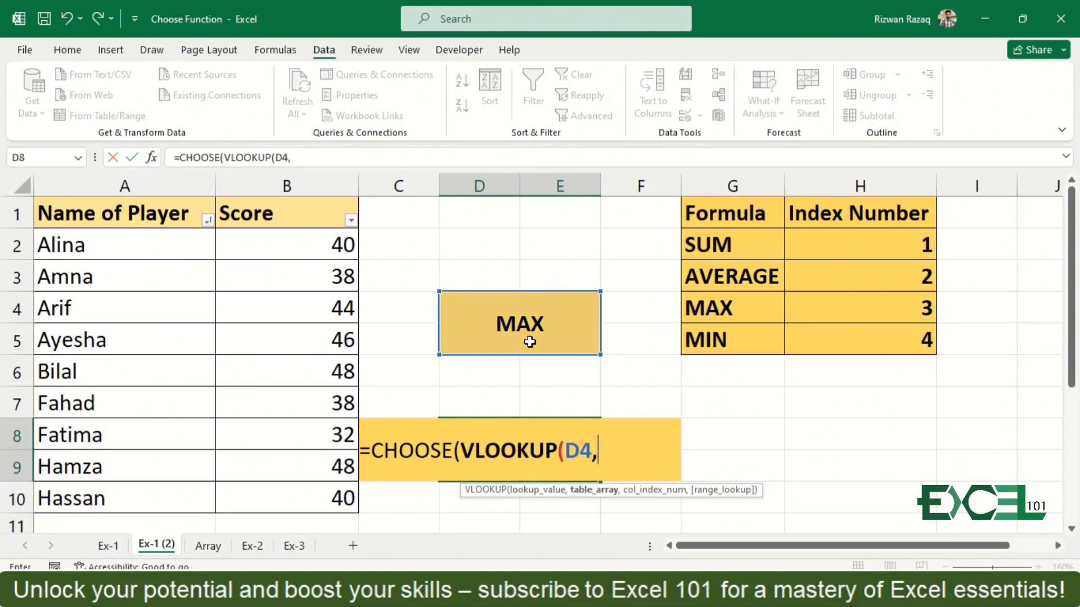
{"action": "left_click_drag", "start_coordinate": [712, 214], "coordinate": [933, 349]}
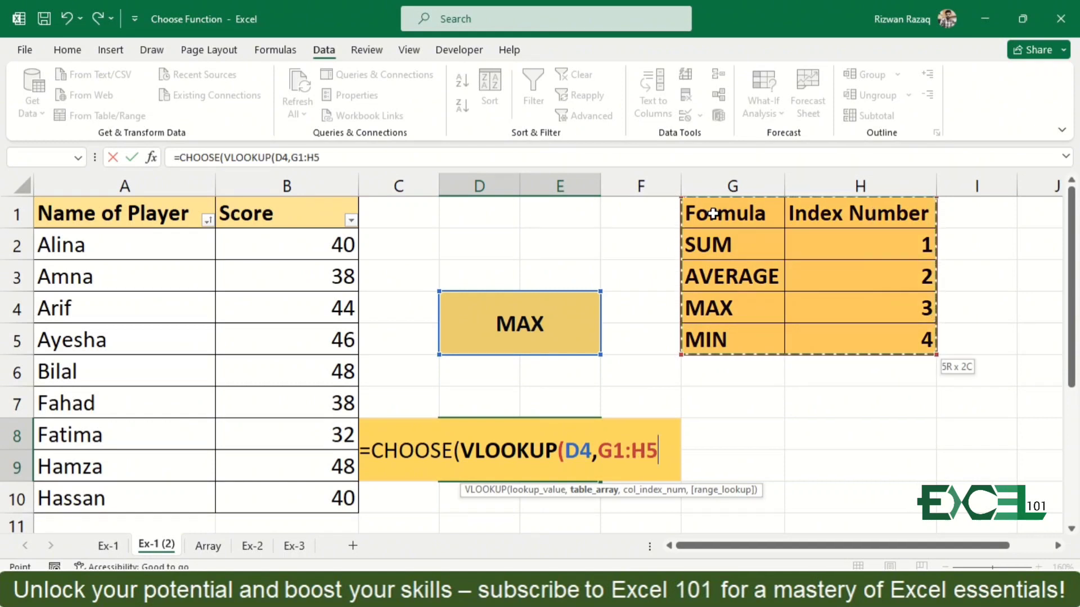
{"action": "type", "text": ",2"}
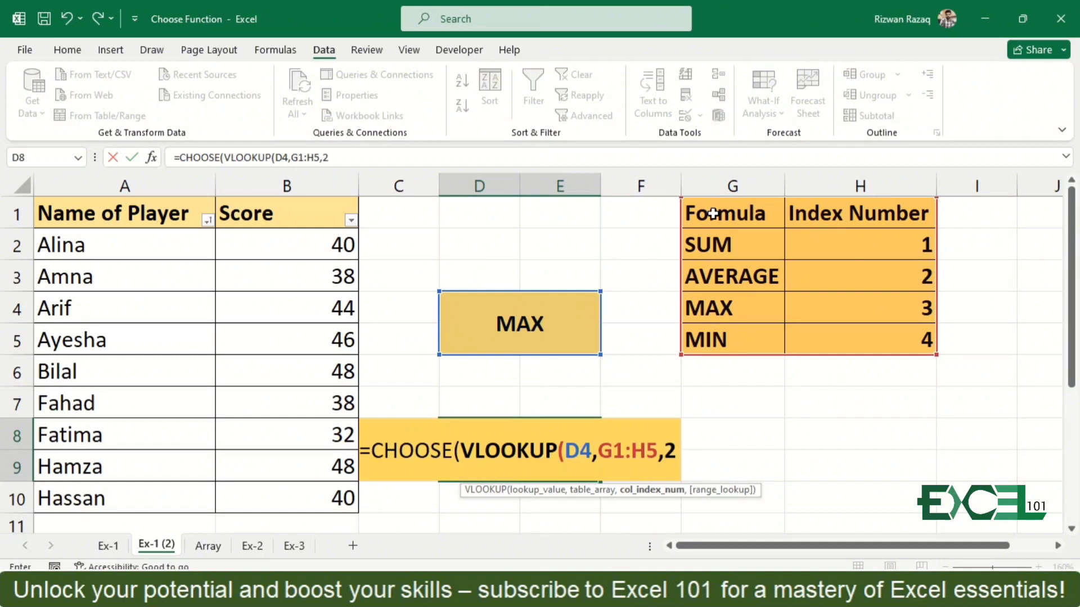
{"action": "type", "text": ",0)"}
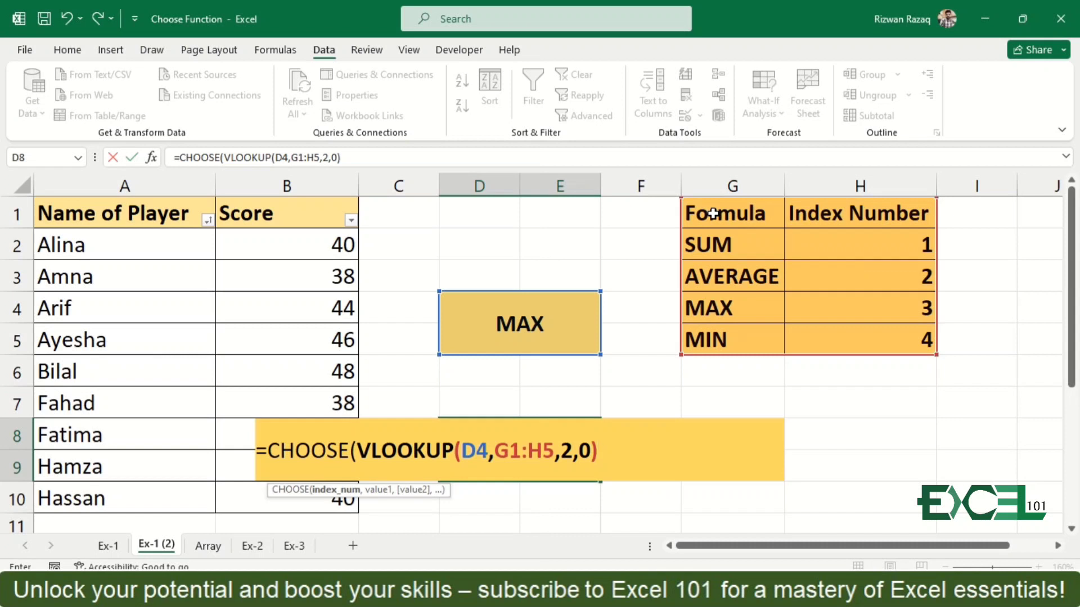
{"action": "type", "text": ","}
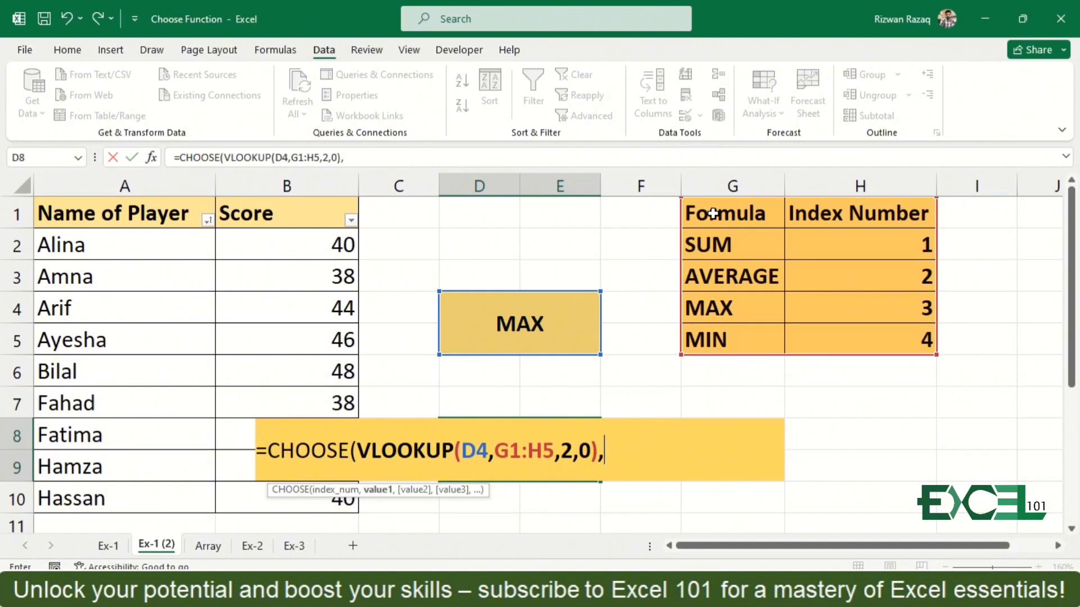
Step: Enter SUM(B2:B10) over the scores as the first value of the CHOOSE formula
{"action": "type", "text": "Sum"}
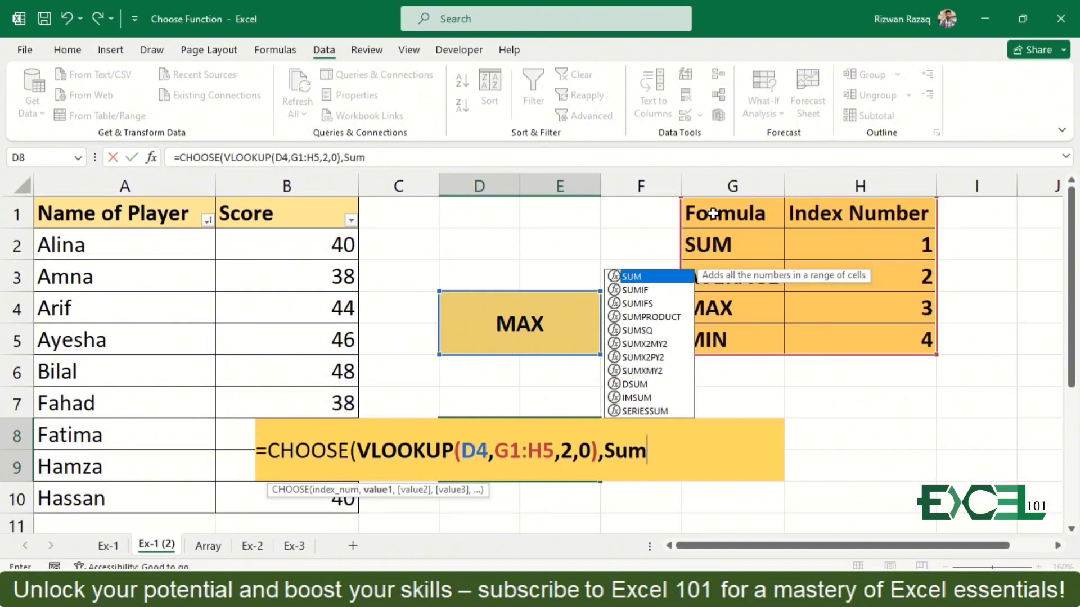
{"action": "key", "text": "Tab"}
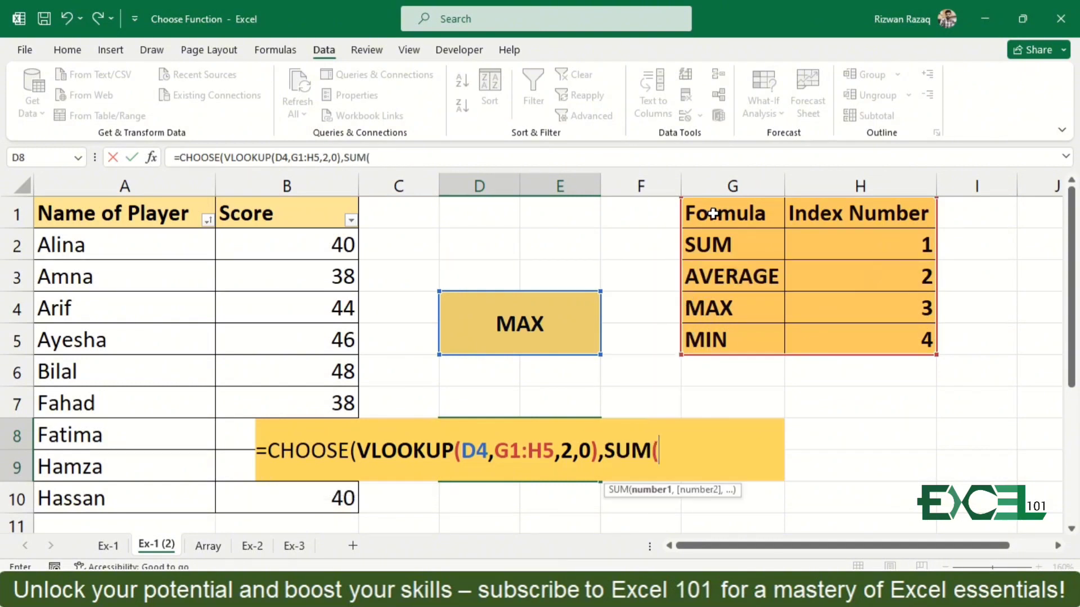
{"action": "left_click", "coordinate": [254, 243]}
{"action": "key", "text": "ctrl+shift+Down"}
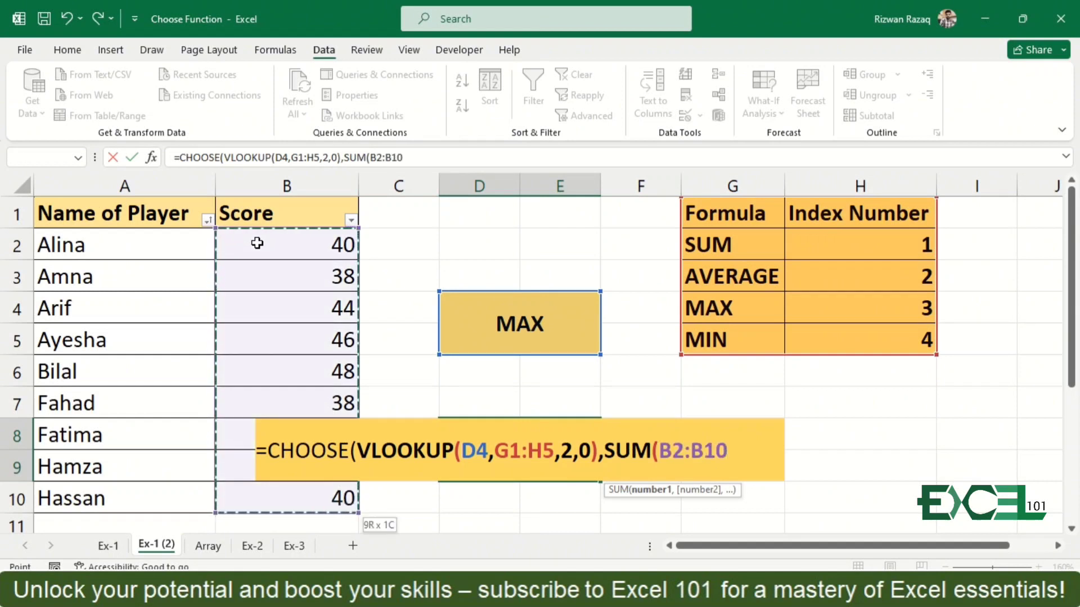
{"action": "type", "text": "),"}
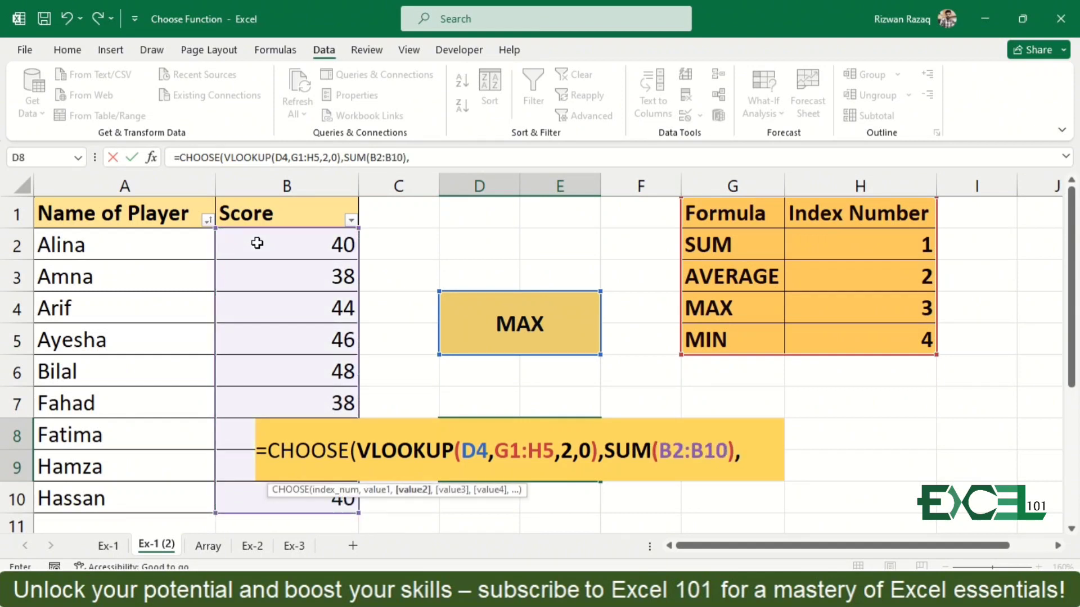
Step: Enter AVERAGE(B2:B10) over the scores as the second value of the CHOOSE formula
{"action": "type", "text": "Aver"}
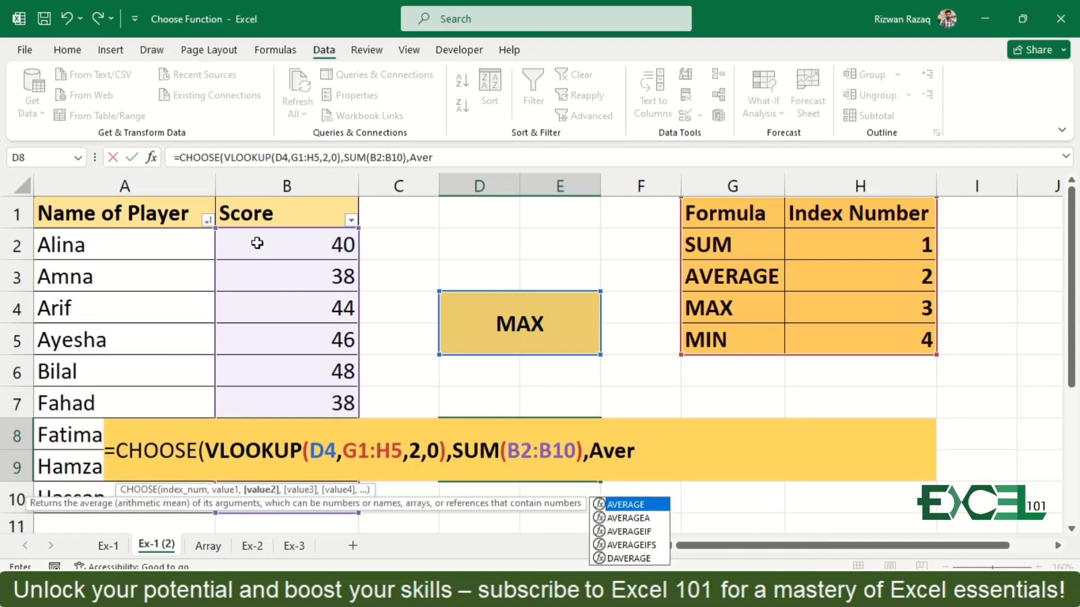
{"action": "key", "text": "Tab"}
{"action": "left_click", "coordinate": [257, 243]}
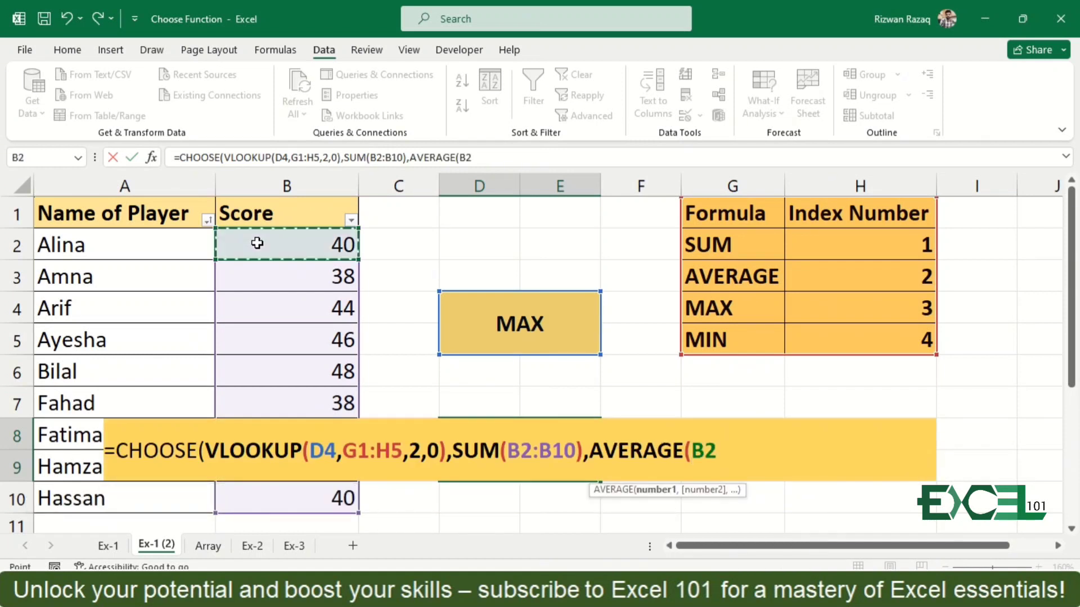
{"action": "key", "text": "ctrl+shift+Down"}
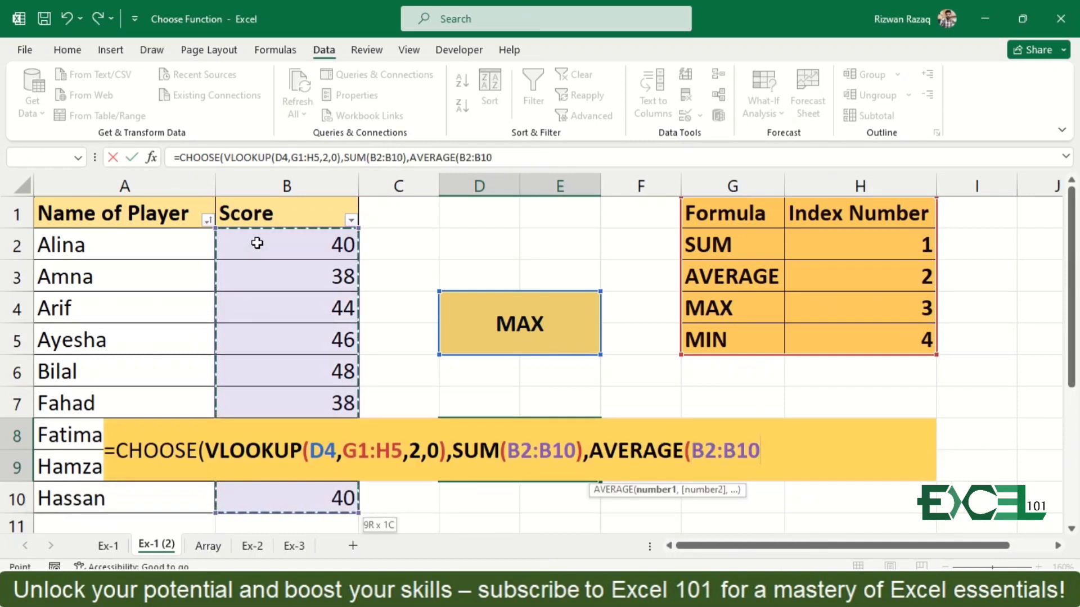
{"action": "type", "text": "),"}
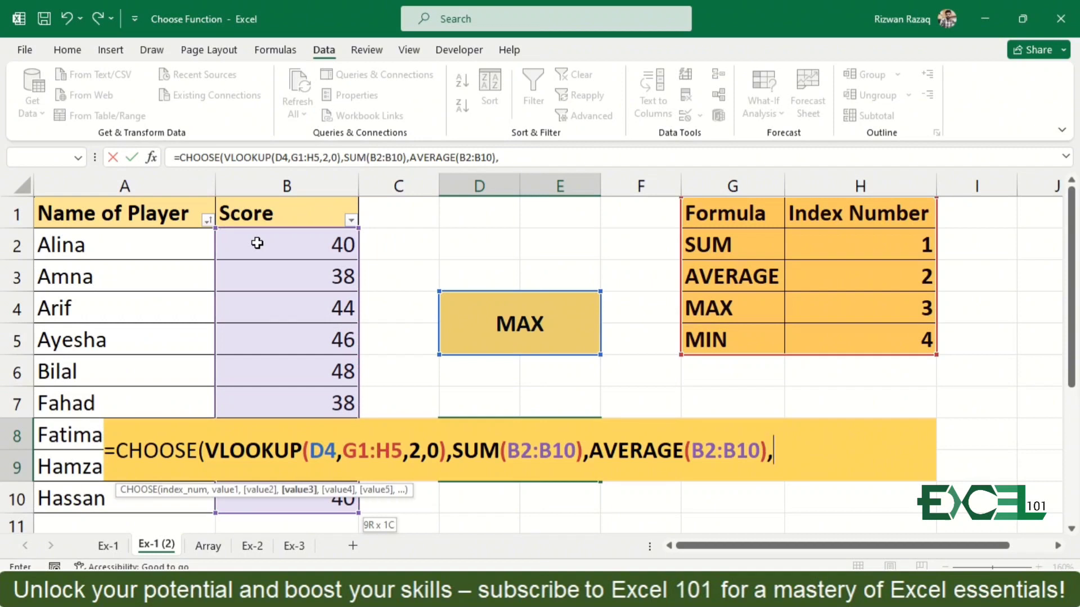
Step: Enter MAX(B2:B10) over the scores as the third value of the CHOOSE formula
{"action": "type", "text": "max"}
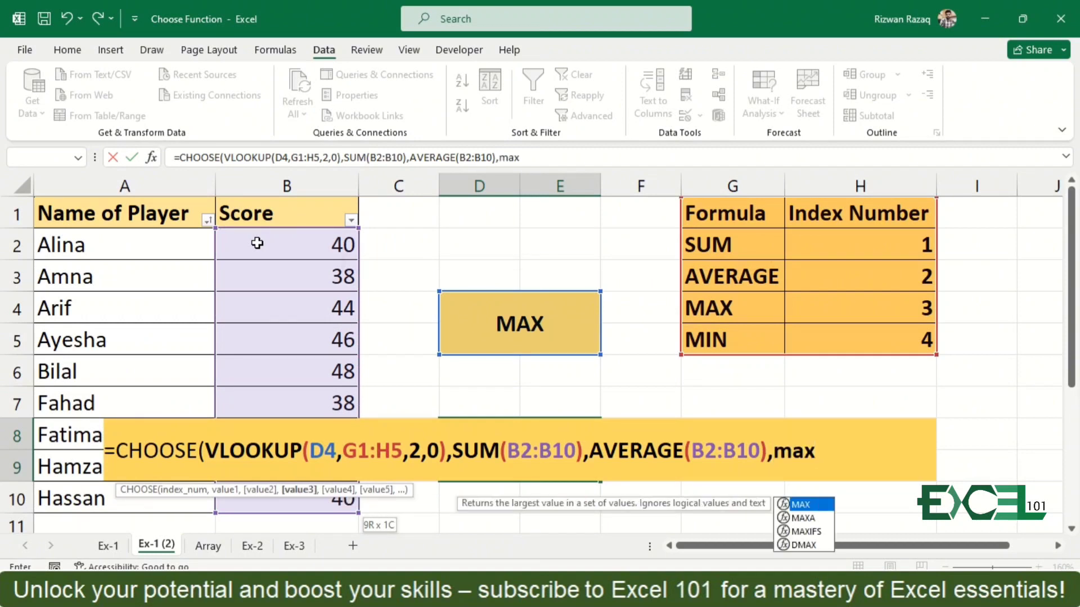
{"action": "key", "text": "Tab"}
{"action": "left_click", "coordinate": [262, 249]}
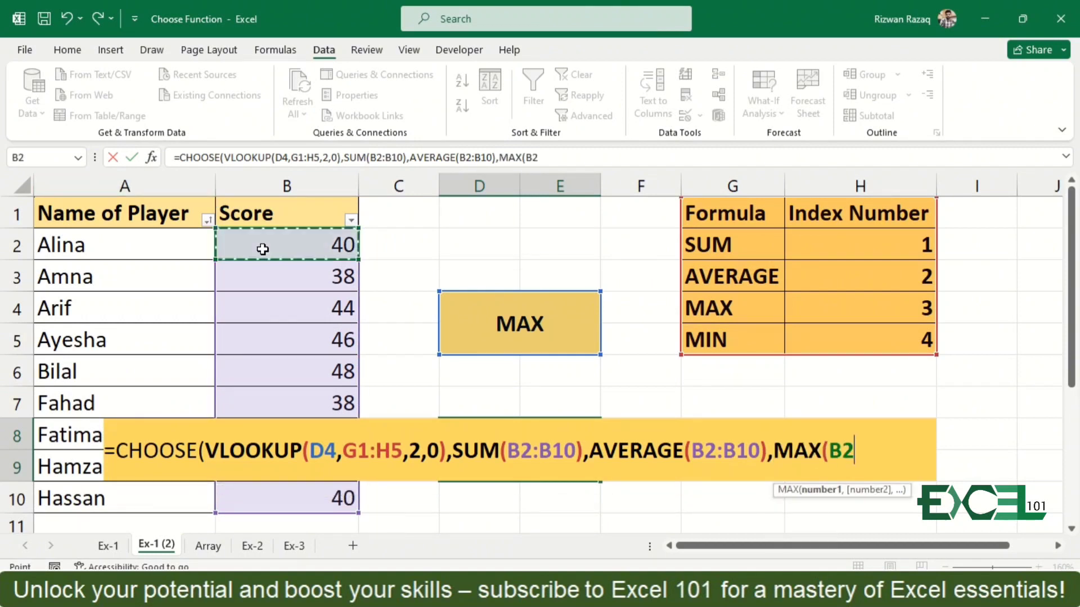
{"action": "key", "text": "ctrl+shift+Down"}
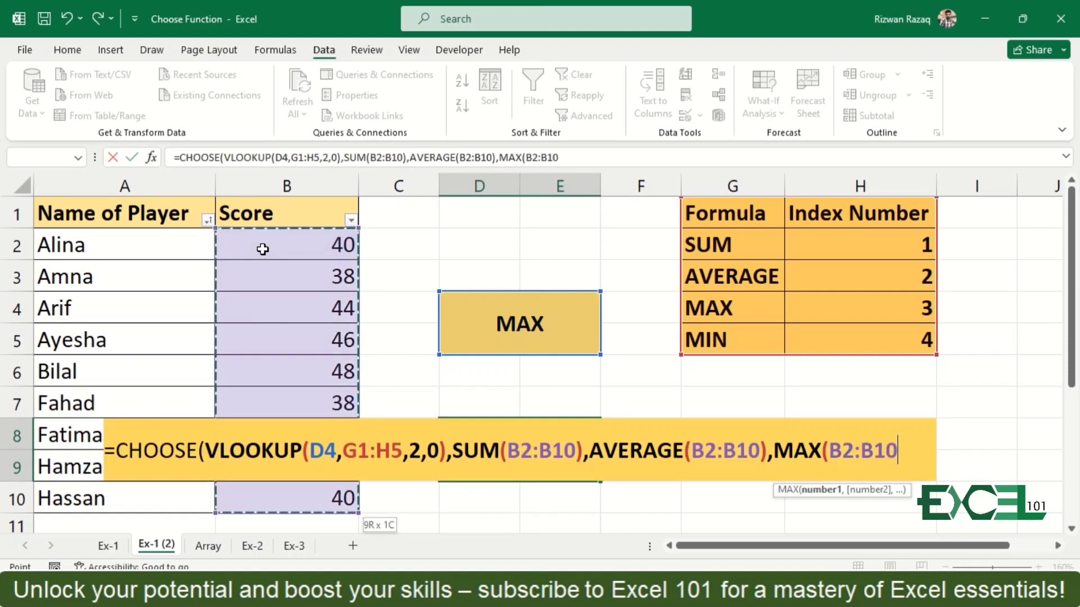
{"action": "type", "text": "),"}
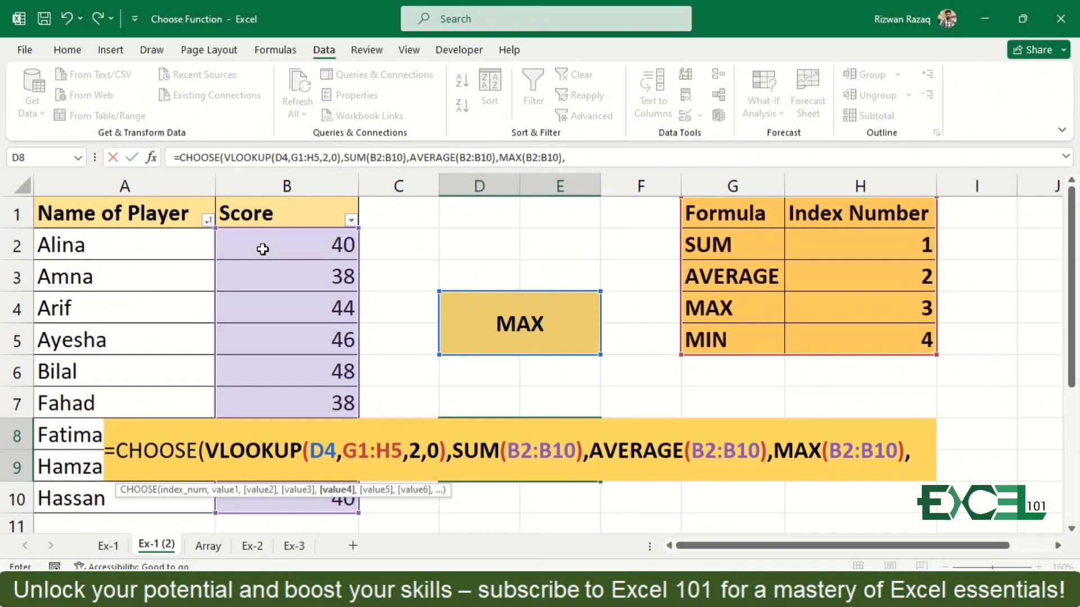
Step: Enter MIN(B2:B10) as the fourth value and complete the CHOOSE formula, accepting the closing-parenthesis correction
{"action": "type", "text": "min"}
{"action": "key", "text": "Tab"}
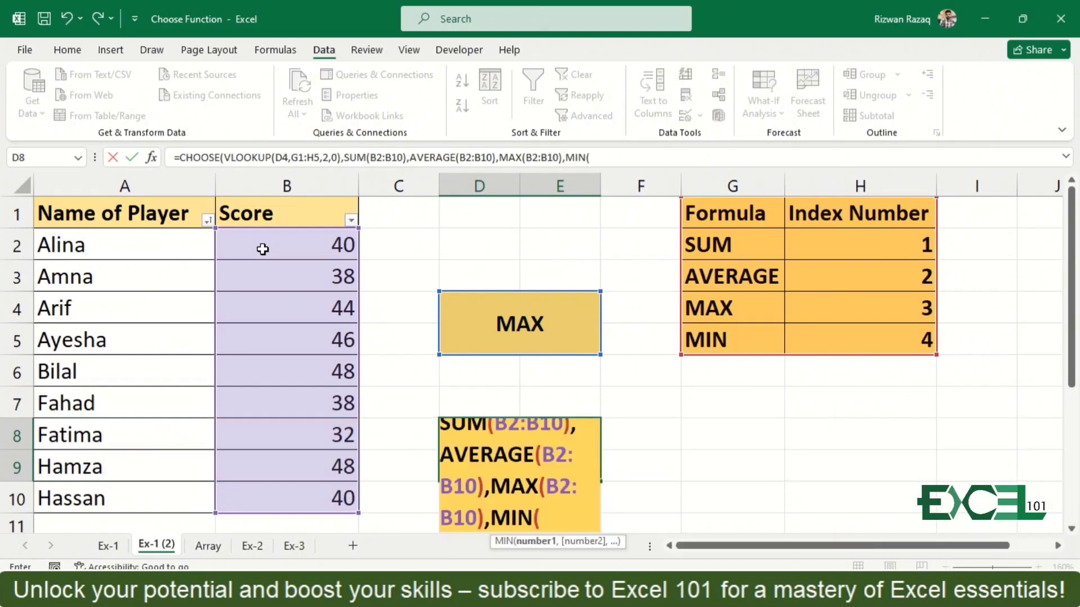
{"action": "left_click", "coordinate": [274, 246]}
{"action": "key", "text": "ctrl+shift+Down"}
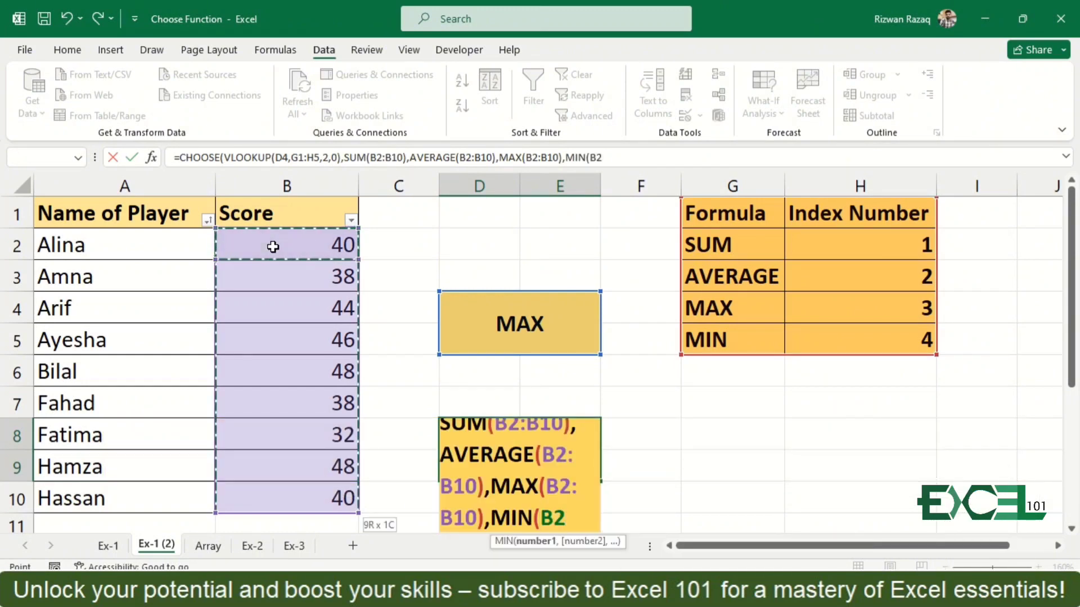
{"action": "type", "text": ")"}
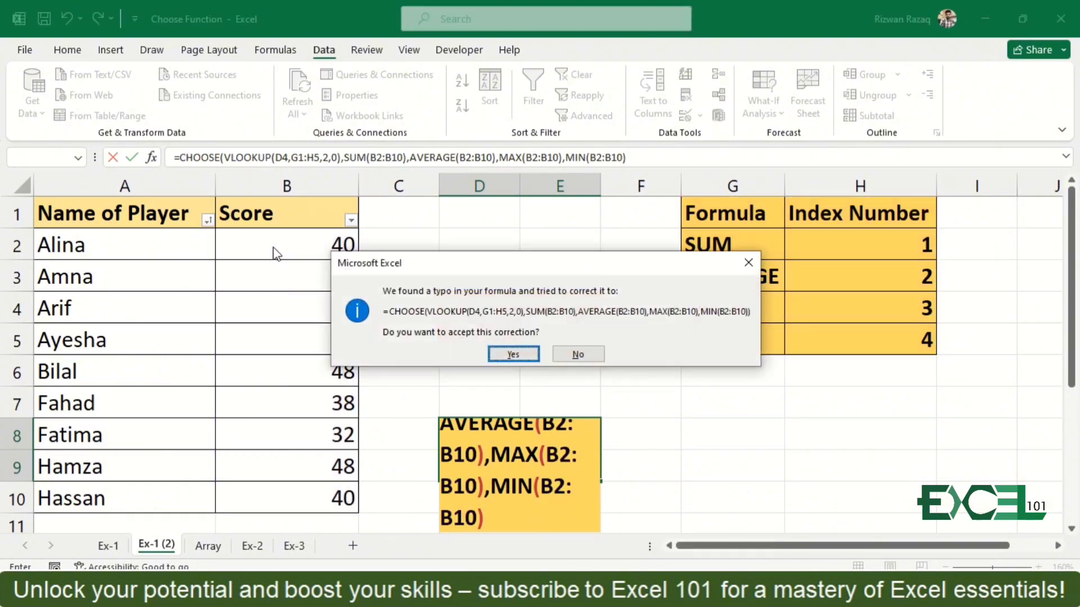
{"action": "key", "text": "Return"}
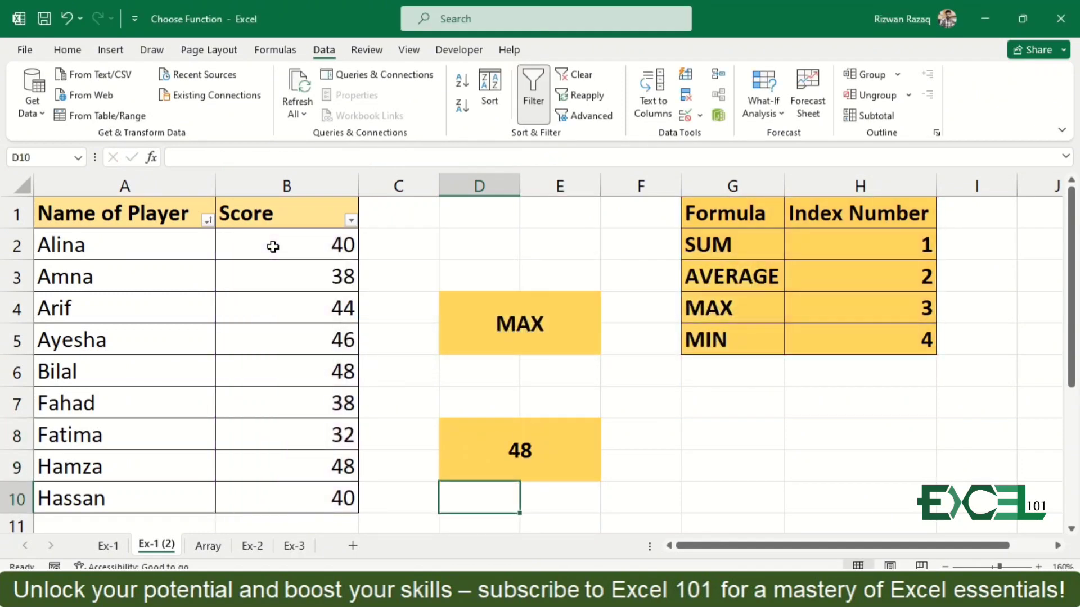
Step: Choose SUM from the dropdown list in the merged cell D4
{"action": "key", "text": "Up"}
{"action": "key", "text": "Up"}
{"action": "key", "text": "Up"}
{"action": "key", "text": "Up"}
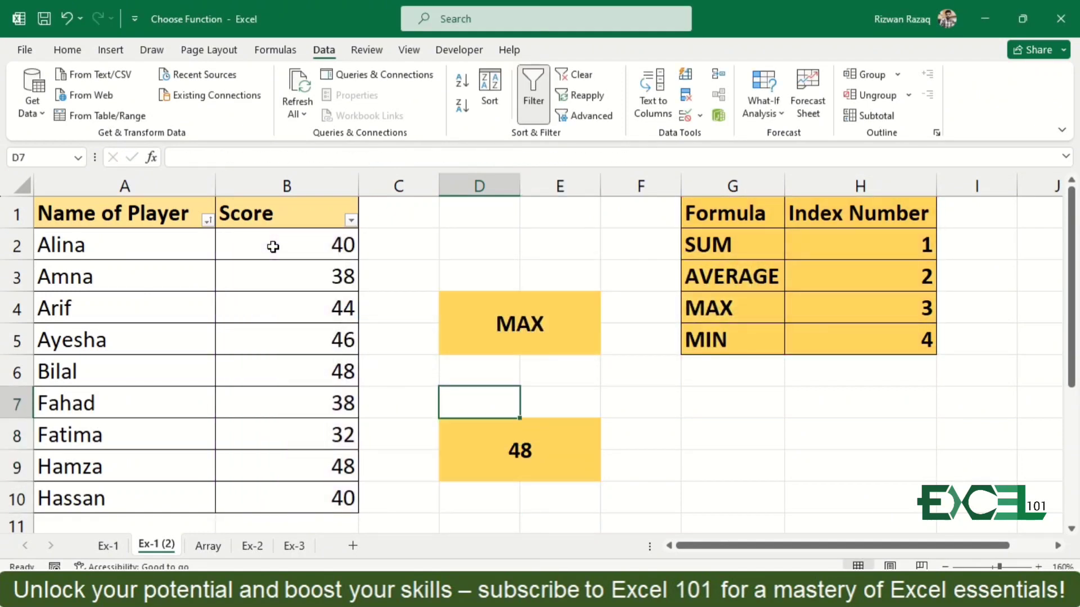
{"action": "key", "text": "alt+Down"}
{"action": "key", "text": "Up"}
{"action": "key", "text": "Up"}
{"action": "key", "text": "Return"}
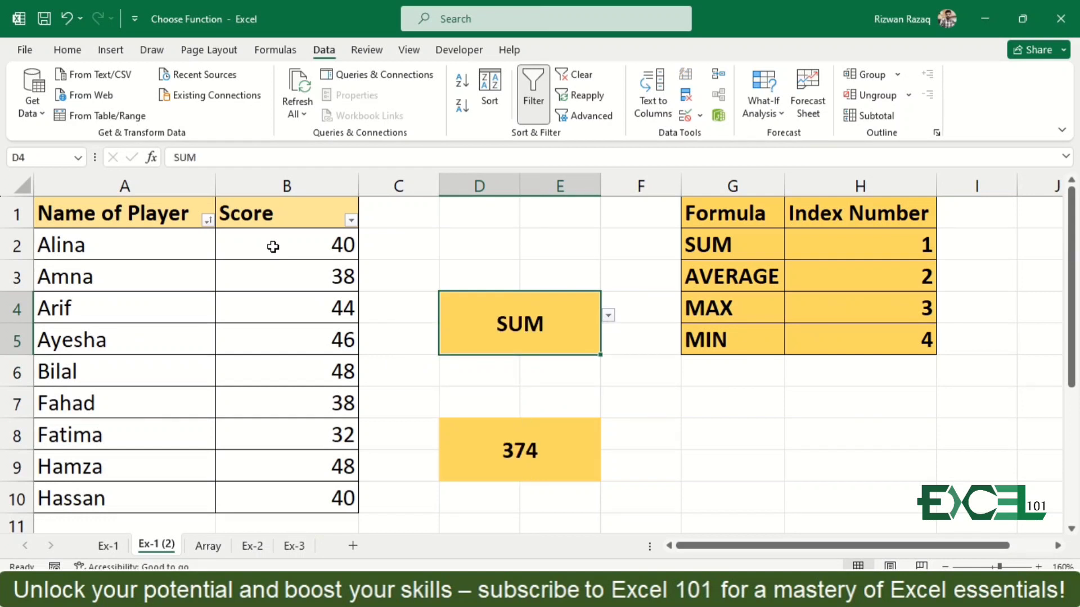
Step: Examine the completed CHOOSE and VLOOKUP formula in cell D8 and leave it as it is
{"action": "key", "text": "Down"}
{"action": "key", "text": "Down"}
{"action": "key", "text": "Down"}
{"action": "key", "text": "F2"}
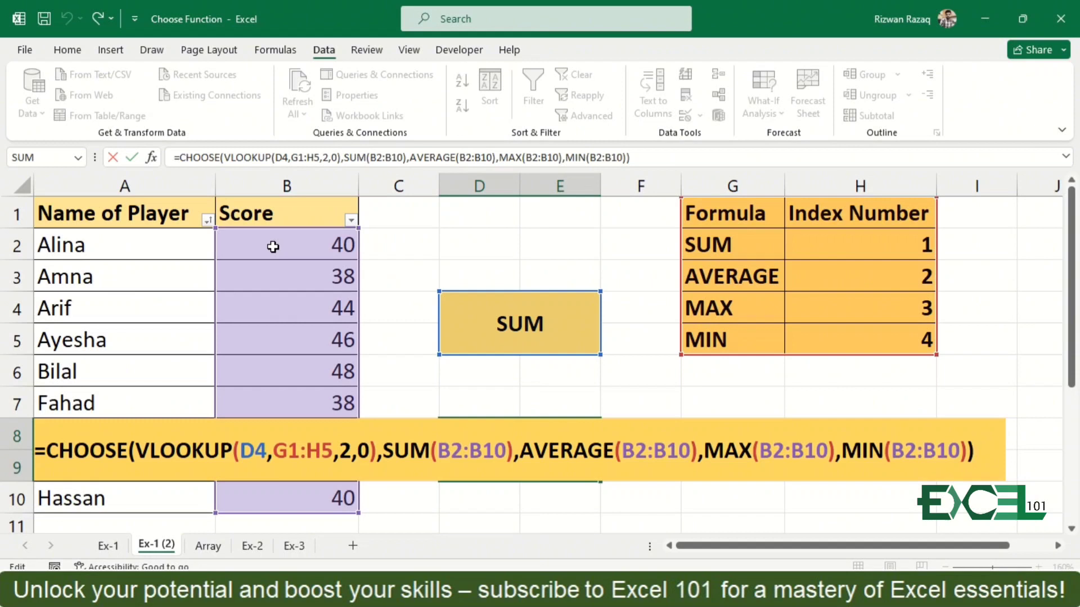
{"action": "key", "text": "Return"}
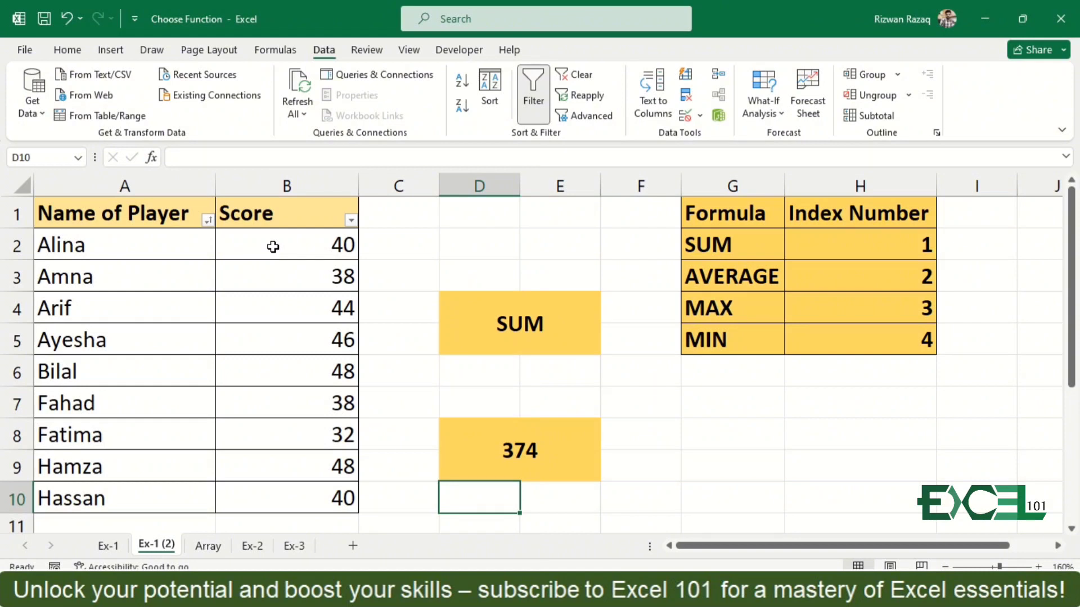
Step: Clear cell G1 on the Array sheet and start a CHOOSE formula there with the index array {1,2,3}
{"action": "key", "text": "ctrl+Page_Down"}
{"action": "key", "text": "Delete"}
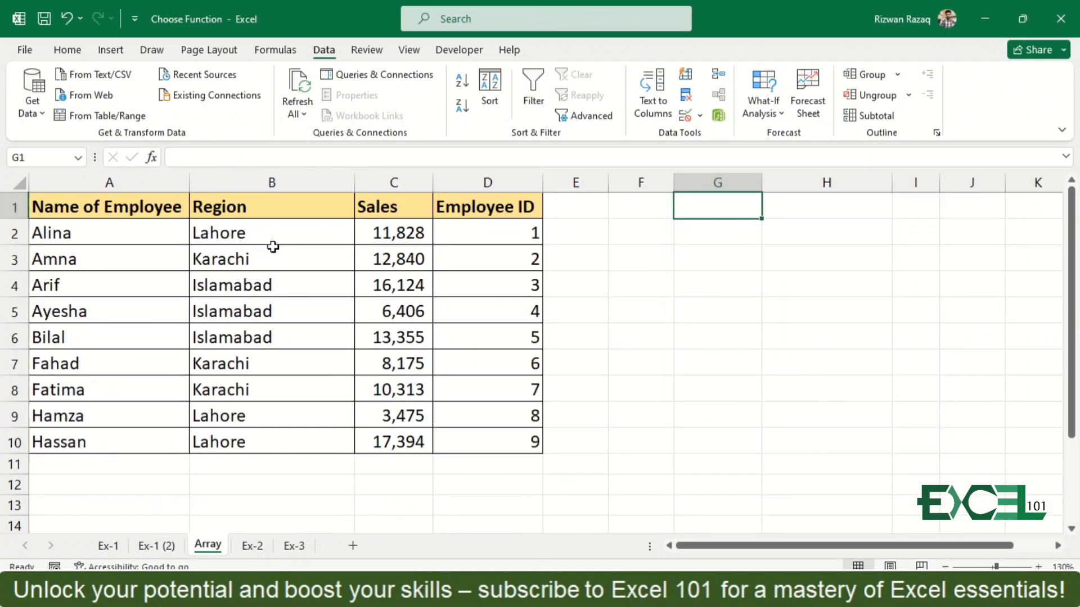
{"action": "key", "text": "Down"}
{"action": "key", "text": "Up"}
{"action": "type", "text": "=cho"}
{"action": "key", "text": "Tab"}
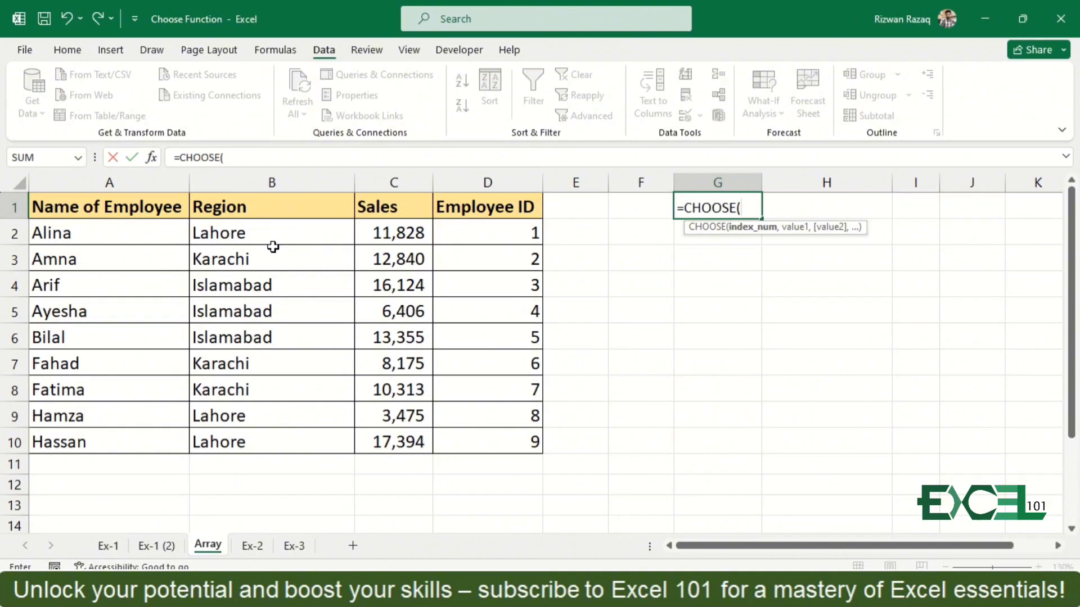
{"action": "type", "text": "{1,2,3}"}
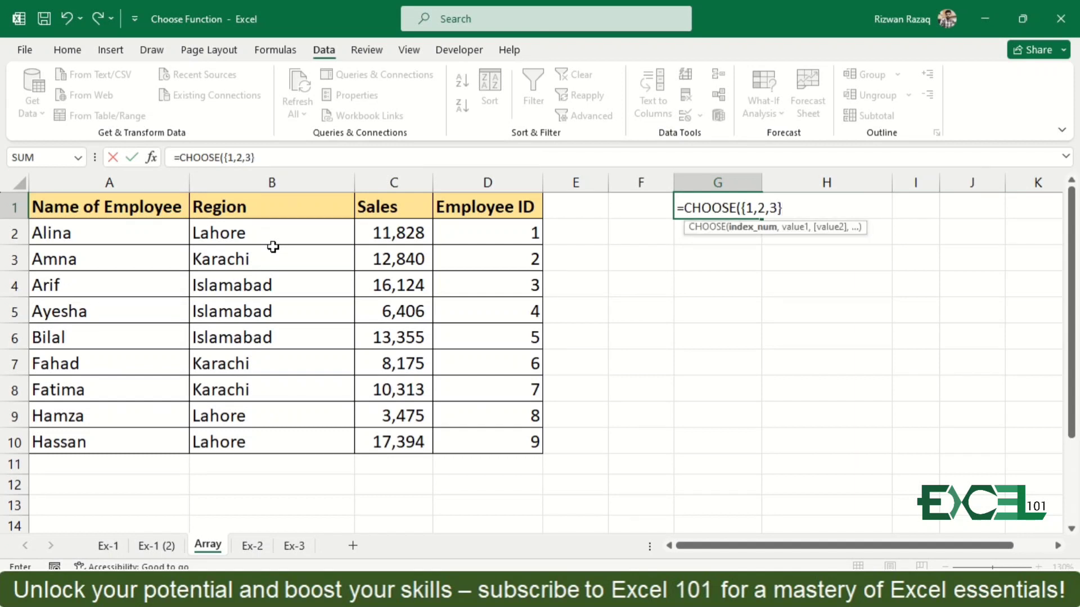
{"action": "type", "text": ","}
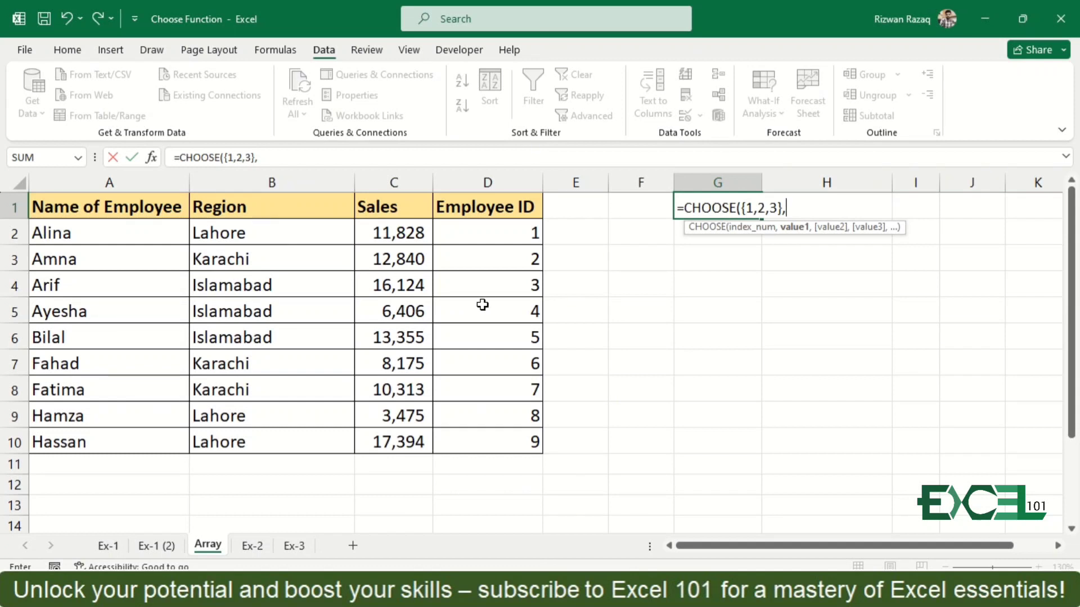
Step: Supply the Employee ID range D1:D10 and the name range A1:A10 as the first two values of the CHOOSE formula
{"action": "left_click", "coordinate": [493, 206]}
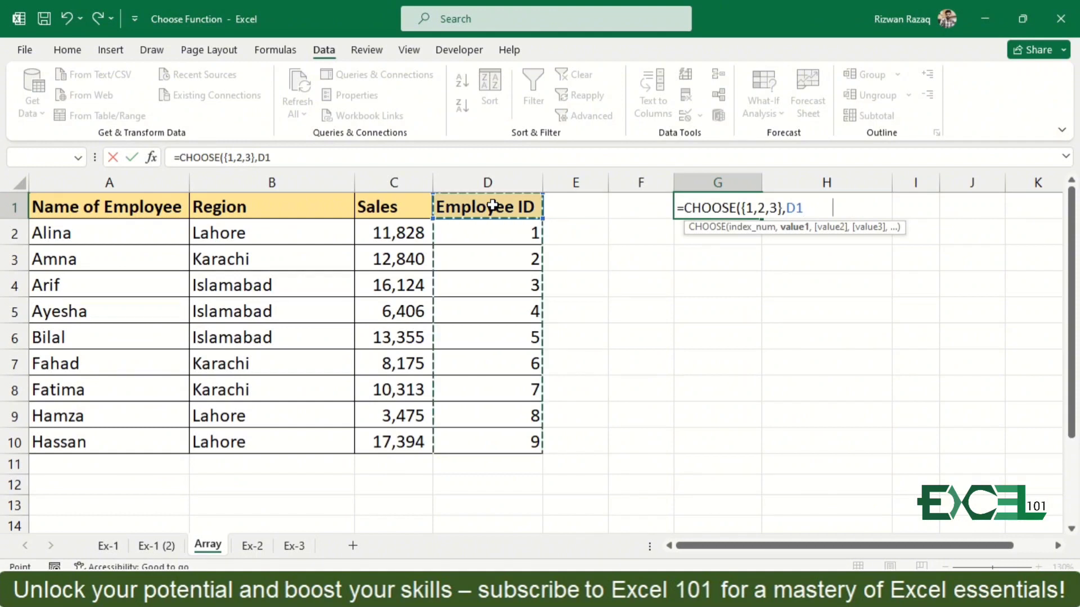
{"action": "key", "text": "ctrl+shift+Down"}
{"action": "type", "text": ","}
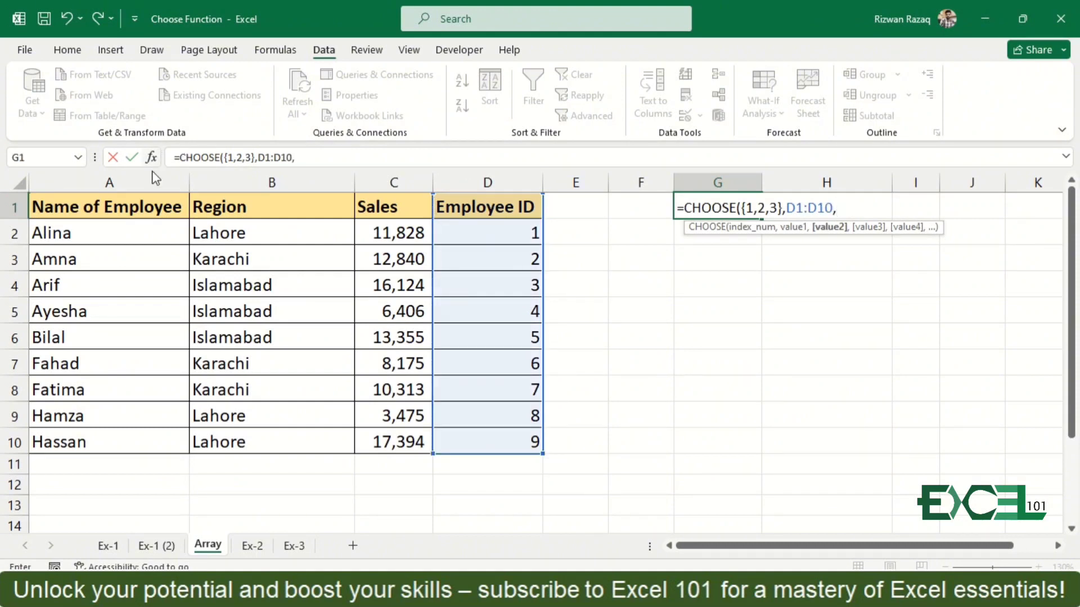
{"action": "left_click", "coordinate": [123, 203]}
{"action": "key", "text": "ctrl+shift+Down"}
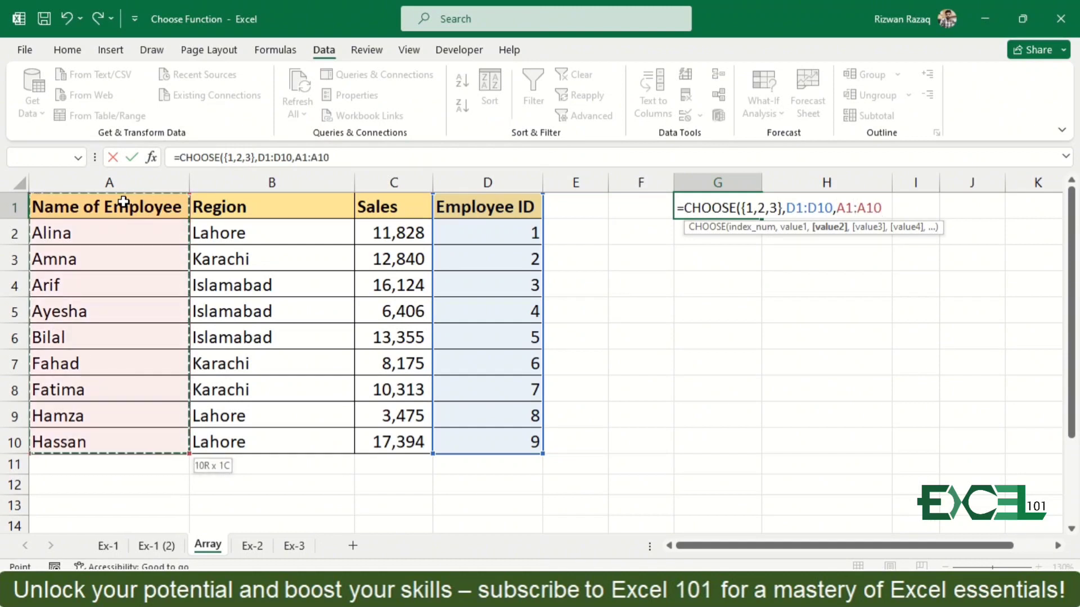
{"action": "type", "text": ","}
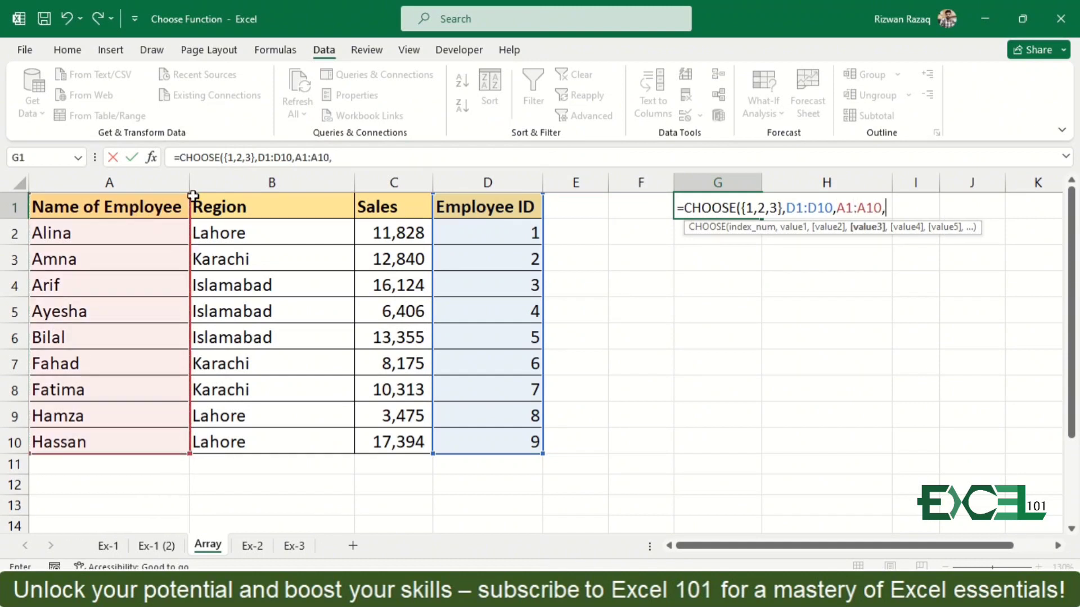
Step: Add the Sales range C1:C10 as the third value and complete the CHOOSE array formula
{"action": "left_click", "coordinate": [371, 204]}
{"action": "key", "text": "ctrl+shift+Down"}
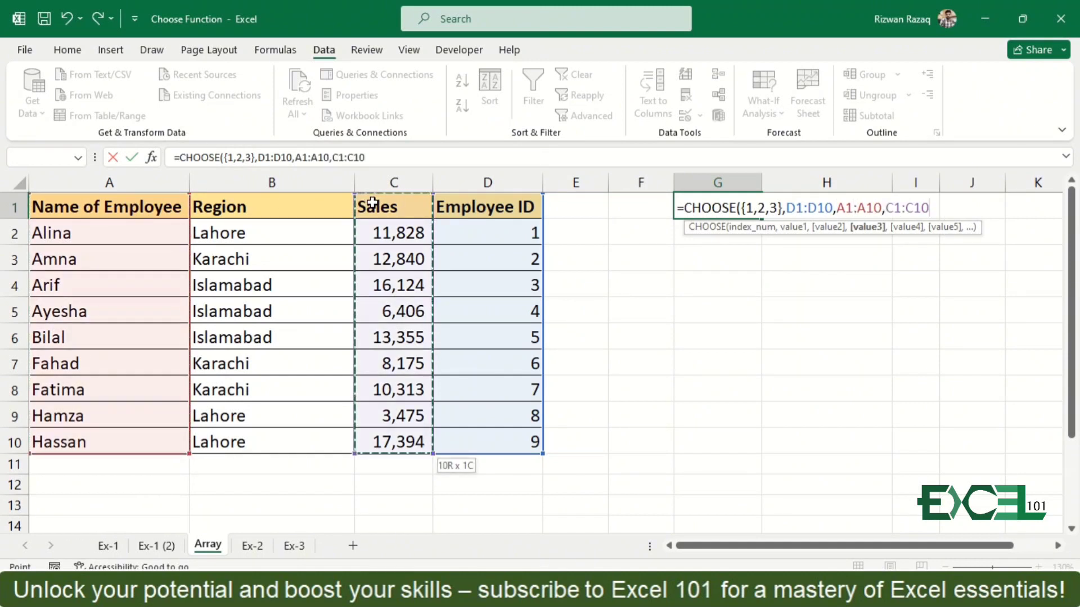
{"action": "type", "text": ")"}
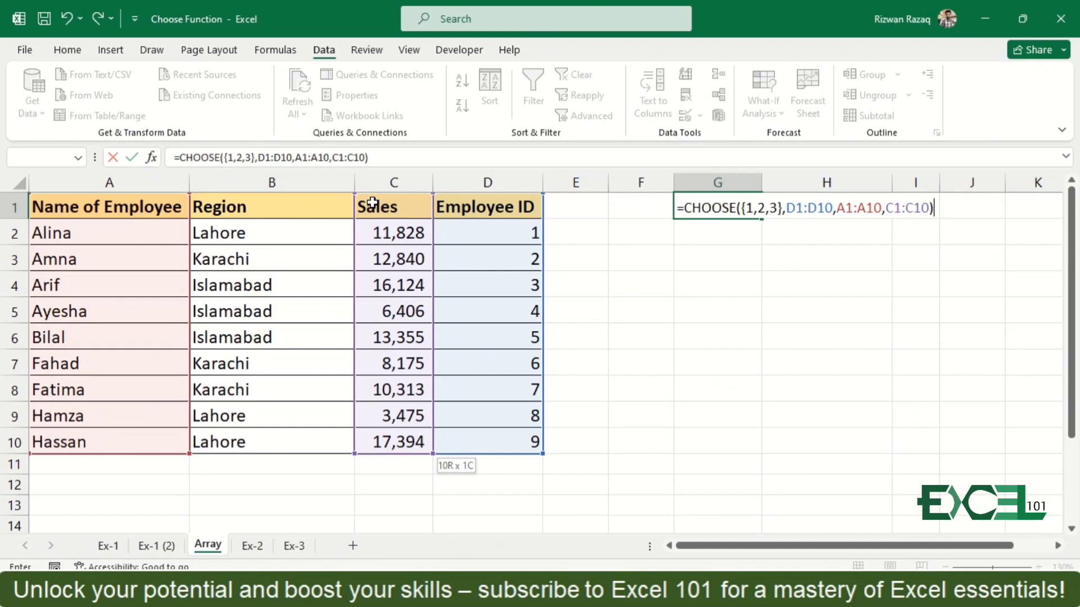
{"action": "key", "text": "Return"}
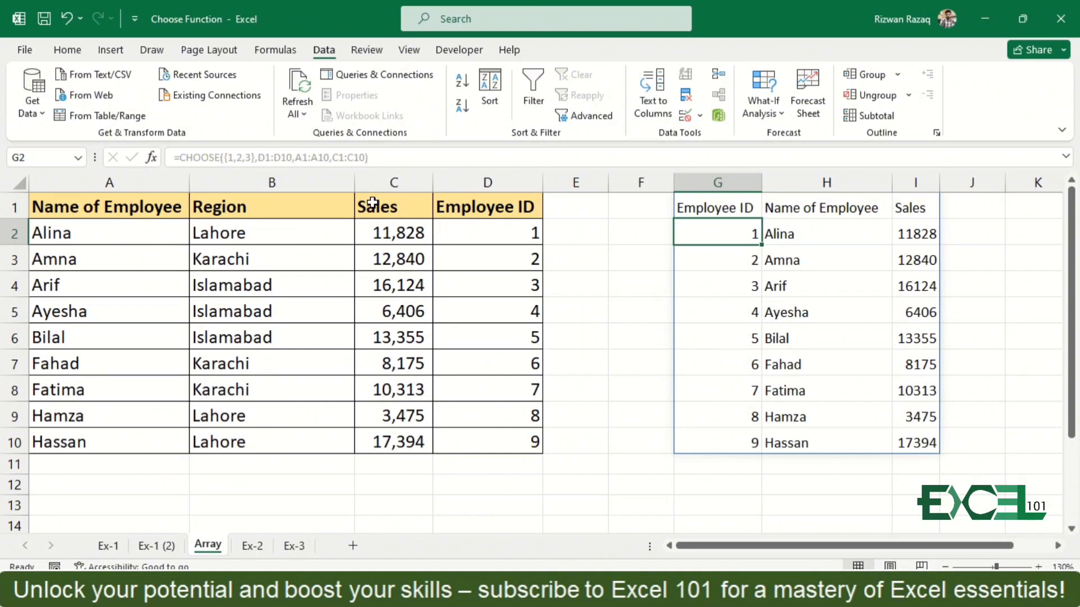
Step: Clear the Employee ID in G3 and the name lookup formula in H3 on the Ex-2 sheet
{"action": "key", "text": "ctrl+Page_Down"}
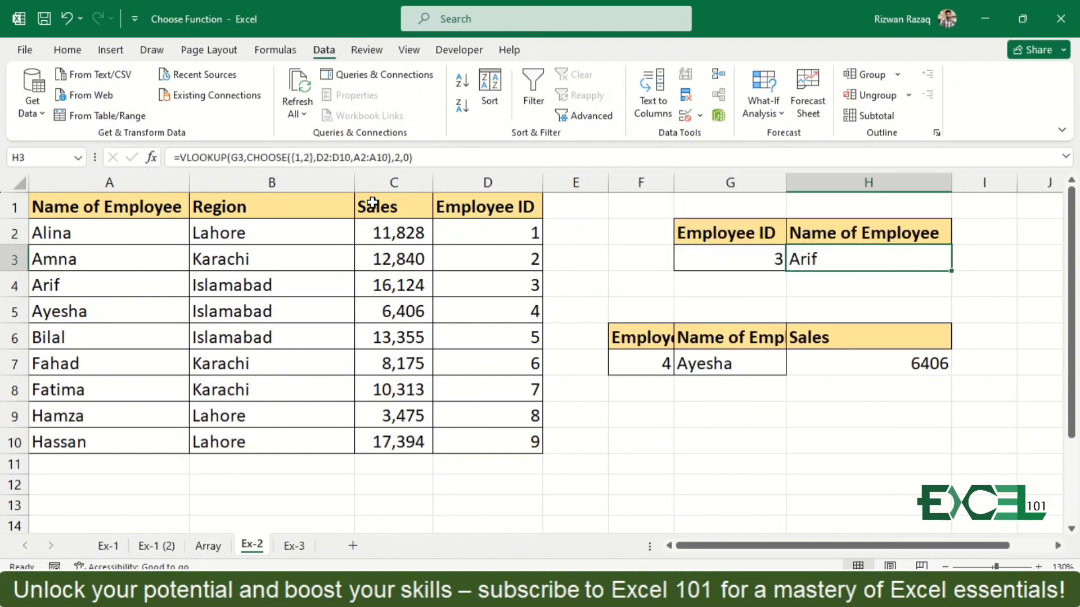
{"action": "key", "text": "Down"}
{"action": "key", "text": "Up"}
{"action": "key", "text": "Left"}
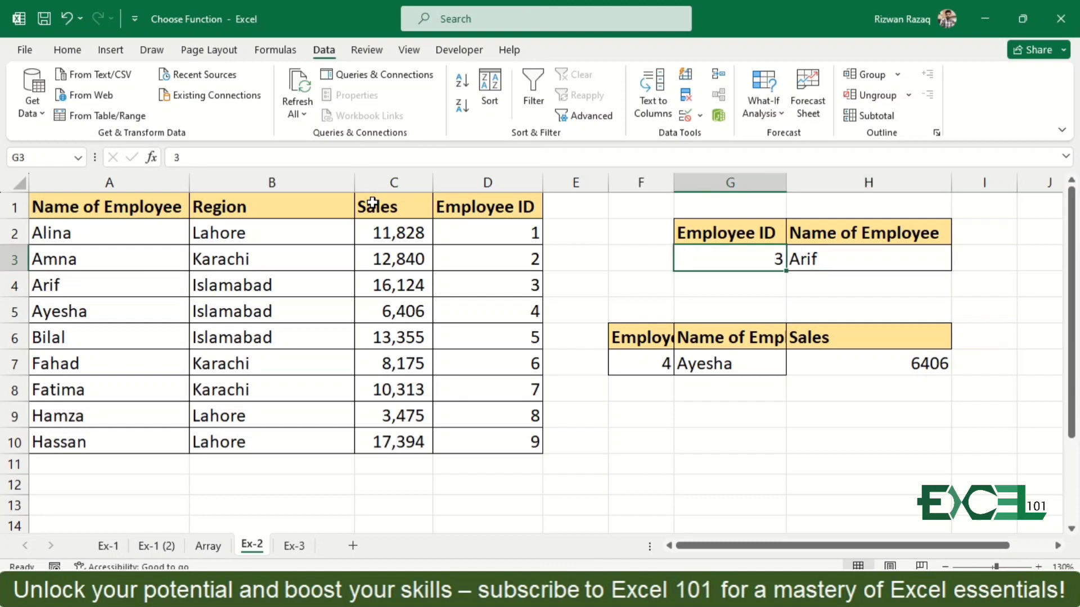
{"action": "key", "text": "Delete"}
{"action": "key", "text": "Right"}
{"action": "key", "text": "Delete"}
{"action": "key", "text": "Down"}
{"action": "key", "text": "Down"}
{"action": "key", "text": "Up"}
{"action": "key", "text": "Up"}
{"action": "key", "text": "Left"}
{"action": "key", "text": "Right"}
Step: Copy the Employee ID from cell D4 into the lookup cell G3
{"action": "key", "text": "Left"}
{"action": "key", "text": "Left"}
{"action": "key", "text": "Left"}
{"action": "key", "text": "Left"}
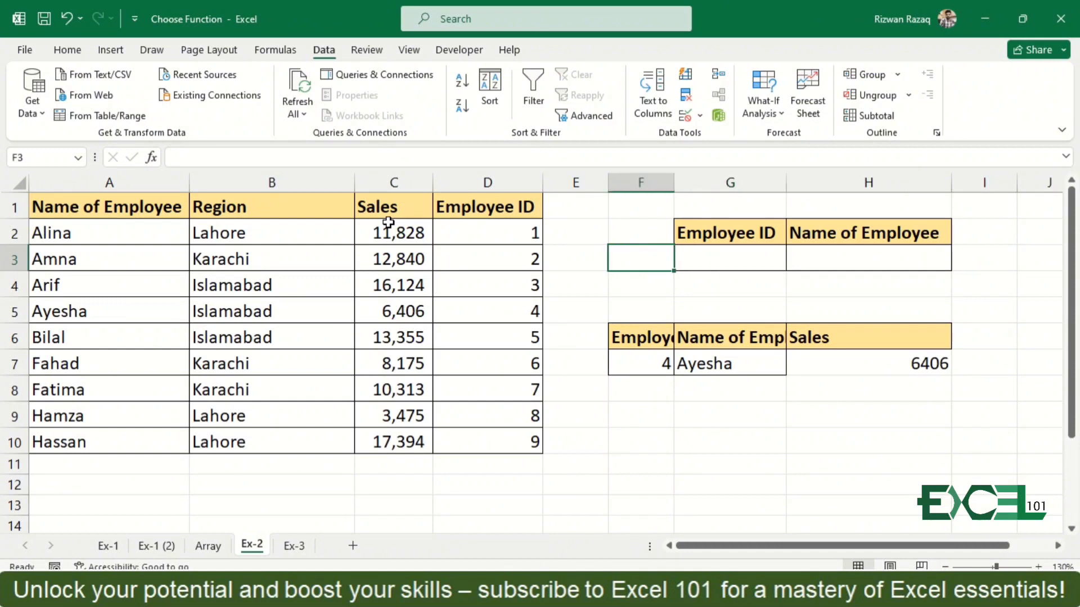
{"action": "key", "text": "Down"}
{"action": "key", "text": "ctrl+c"}
{"action": "key", "text": "Right"}
{"action": "key", "text": "Right"}
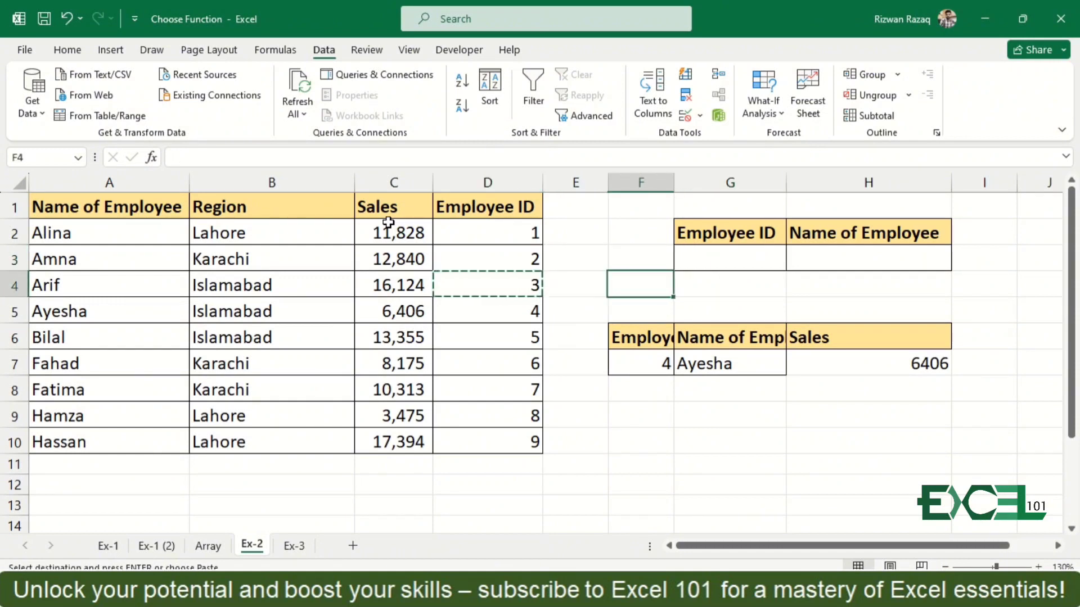
{"action": "key", "text": "Right"}
{"action": "key", "text": "Up"}
{"action": "key", "text": "ctrl+v"}
Step: Start a VLOOKUP formula in cell H3 with G3 as its lookup value
{"action": "key", "text": "Right"}
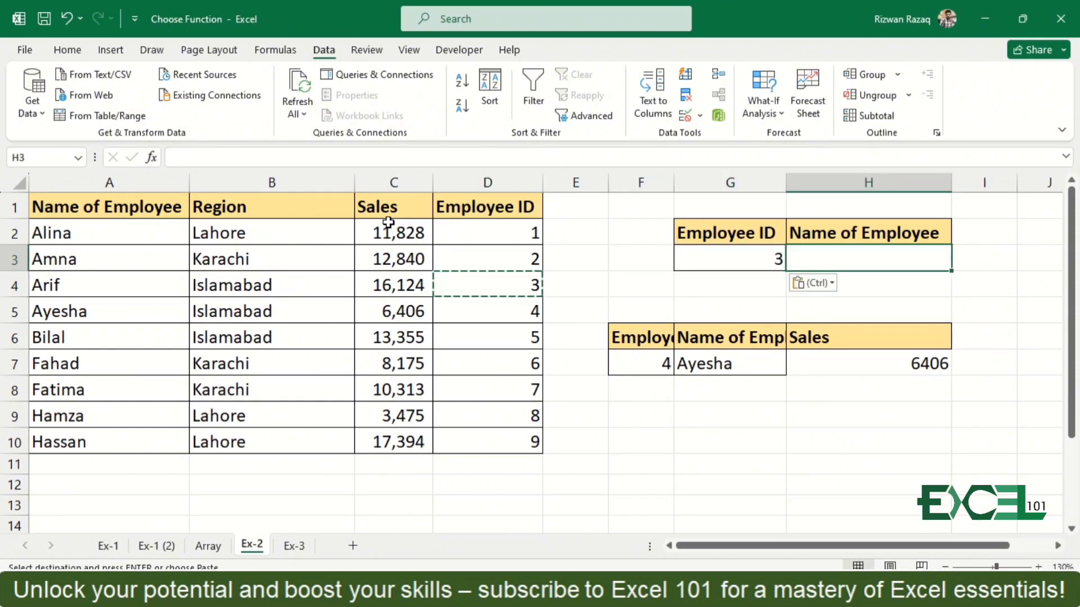
{"action": "key", "text": "Escape"}
{"action": "type", "text": "=vl"}
{"action": "key", "text": "Tab"}
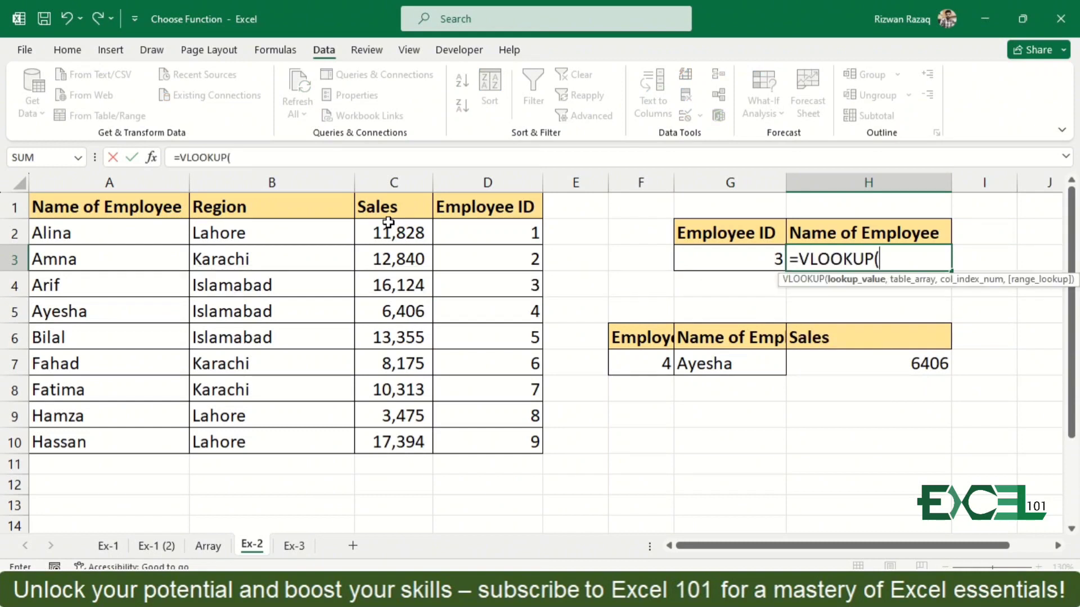
{"action": "key", "text": "Left"}
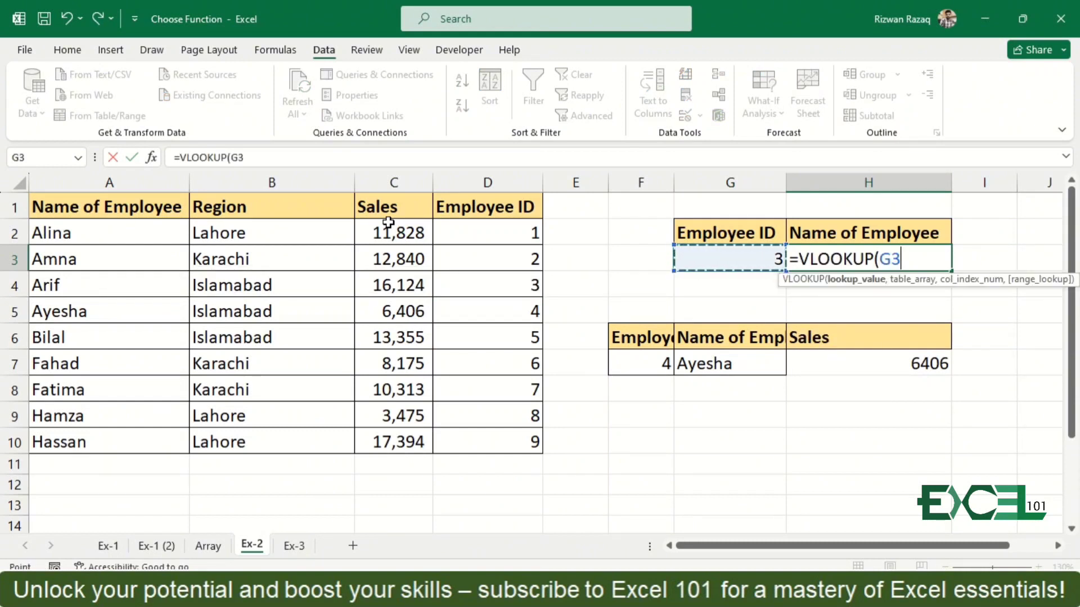
{"action": "type", "text": ","}
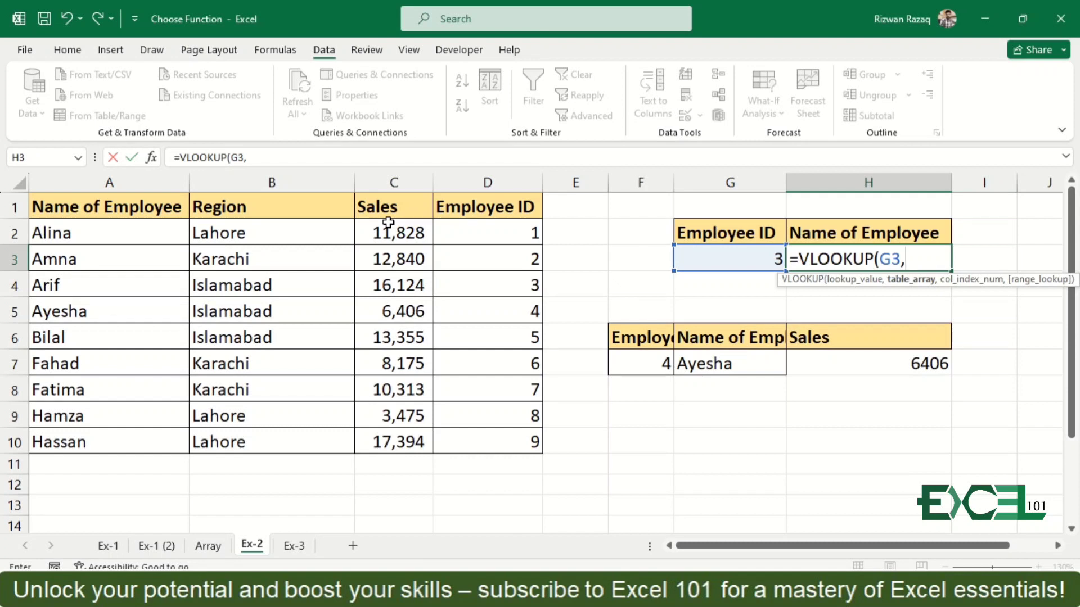
Step: Nest CHOOSE as the VLOOKUP table array, with the index array {1,2} and D2:D10 as its first value
{"action": "type", "text": "cho"}
{"action": "key", "text": "Tab"}
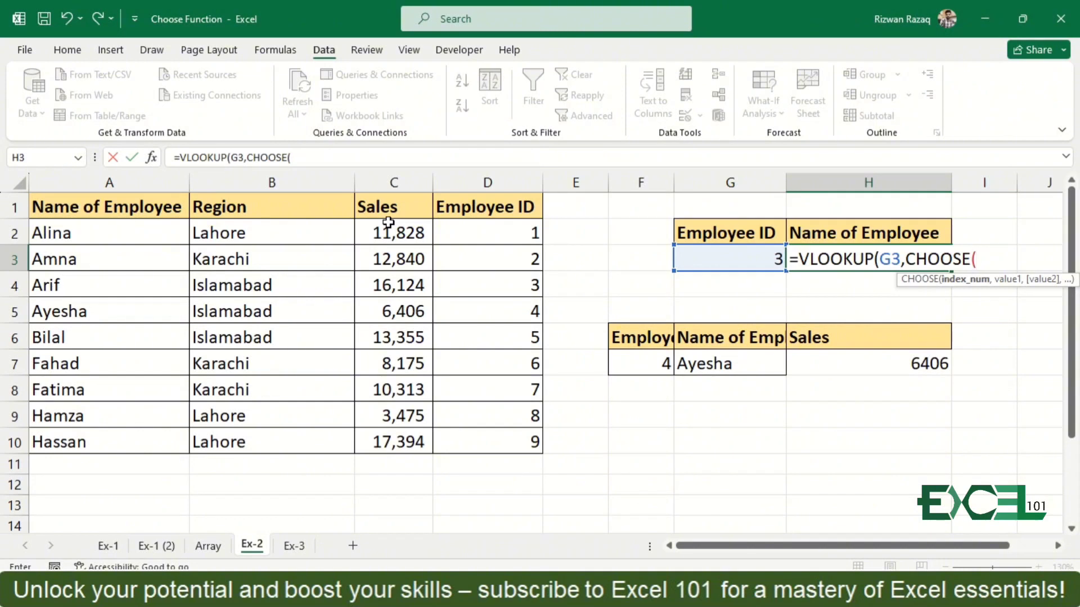
{"action": "type", "text": "{1,2},"}
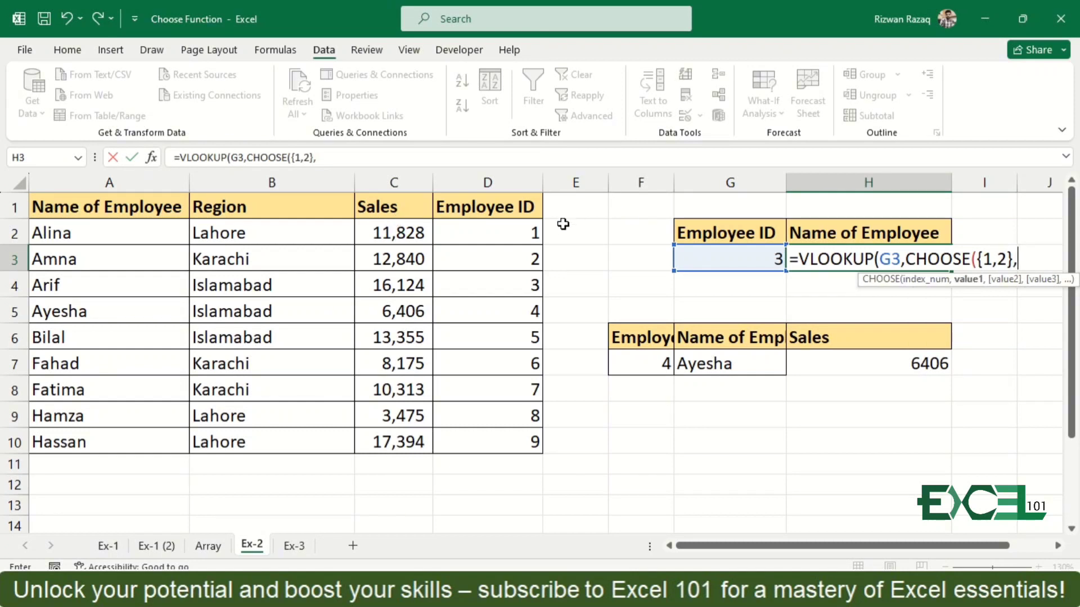
{"action": "left_click", "coordinate": [495, 229]}
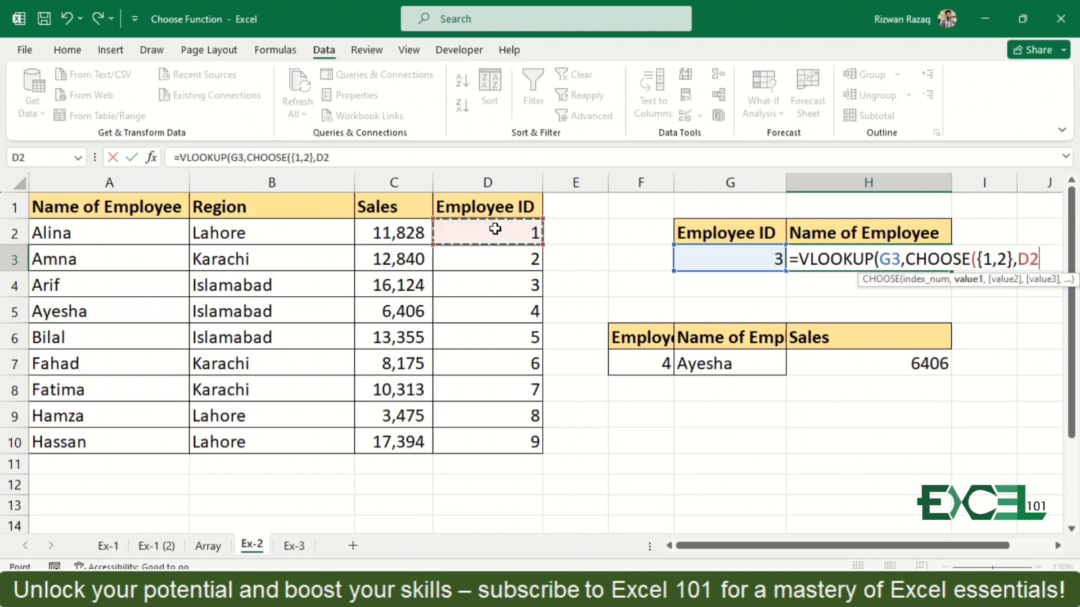
{"action": "type", "text": ":D10"}
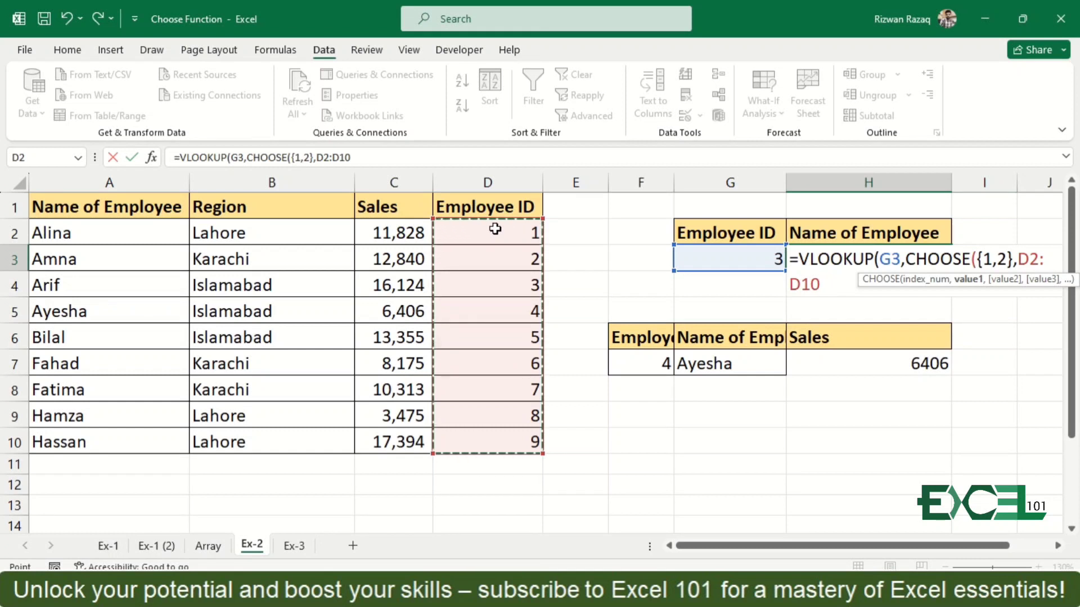
Step: Add the employee names A2:A10 as the second CHOOSE value in the H3 formula and close the CHOOSE function
{"action": "type", "text": ","}
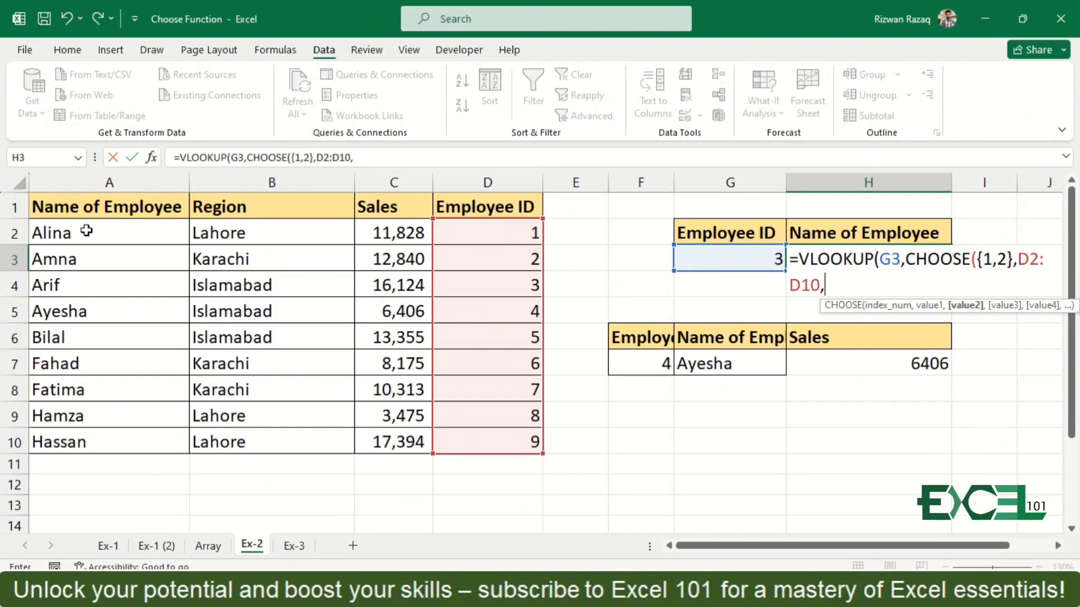
{"action": "left_click", "coordinate": [86, 231]}
{"action": "key", "text": "ctrl+shift+Down"}
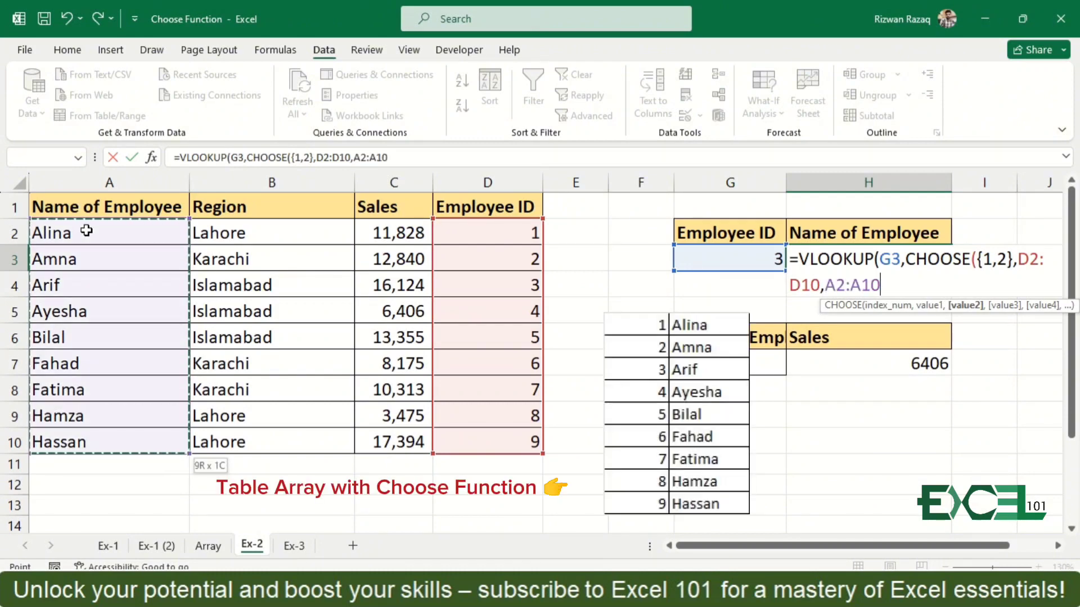
{"action": "type", "text": ")"}
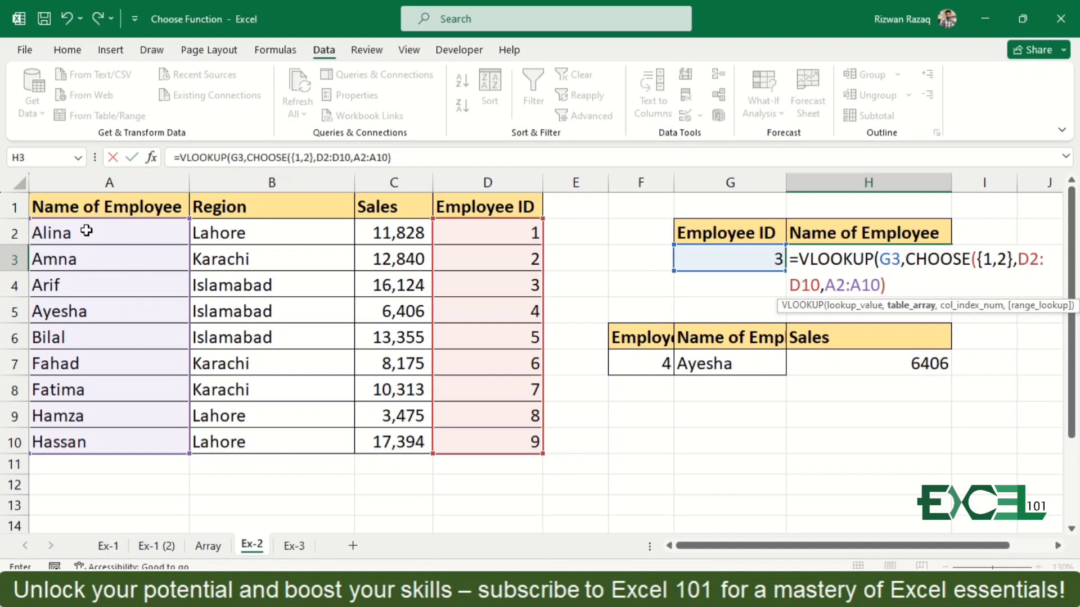
Step: Complete the VLOOKUP in H3 with column index 2 and exact match 0
{"action": "type", "text": ","}
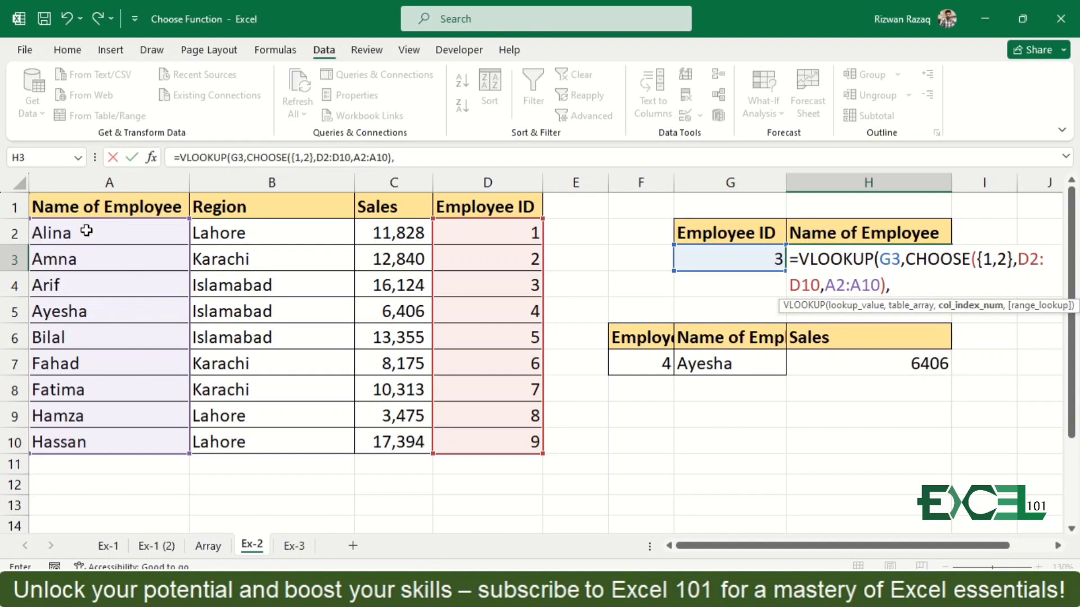
{"action": "type", "text": "2,"}
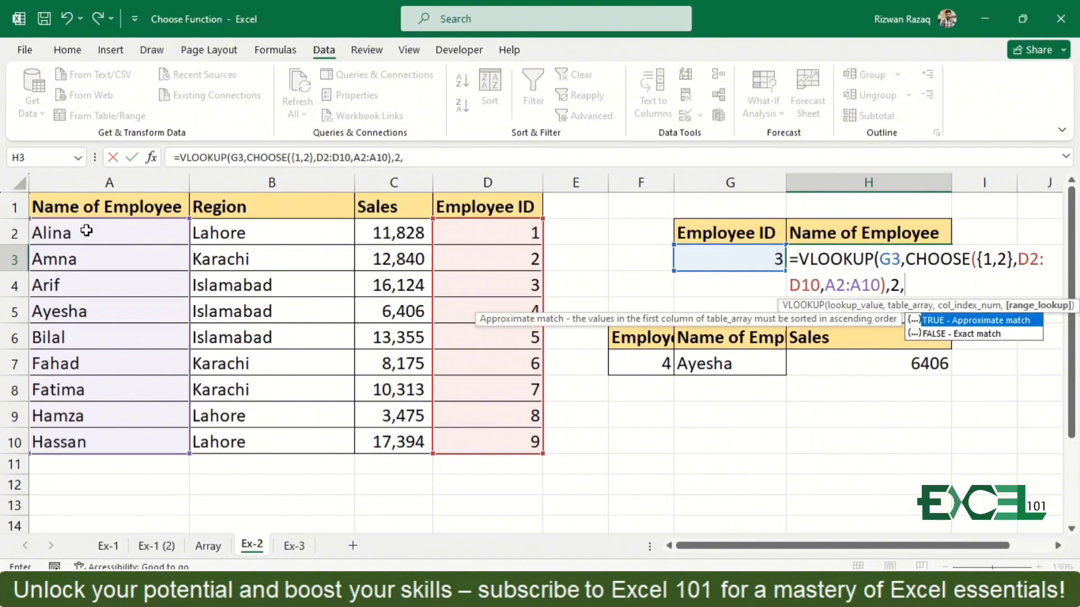
{"action": "type", "text": "0)"}
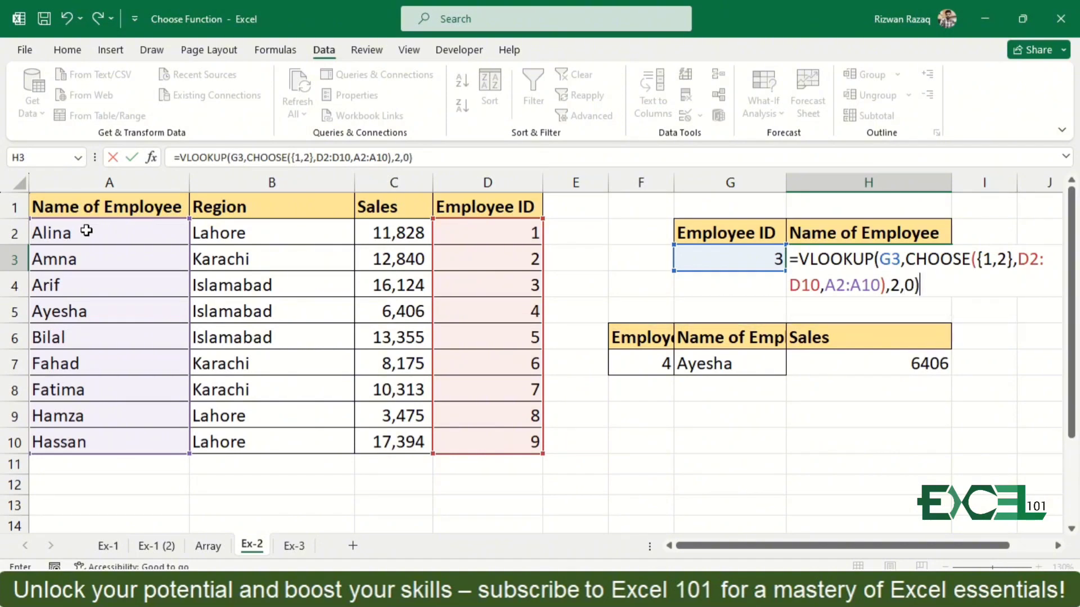
{"action": "key", "text": "Return"}
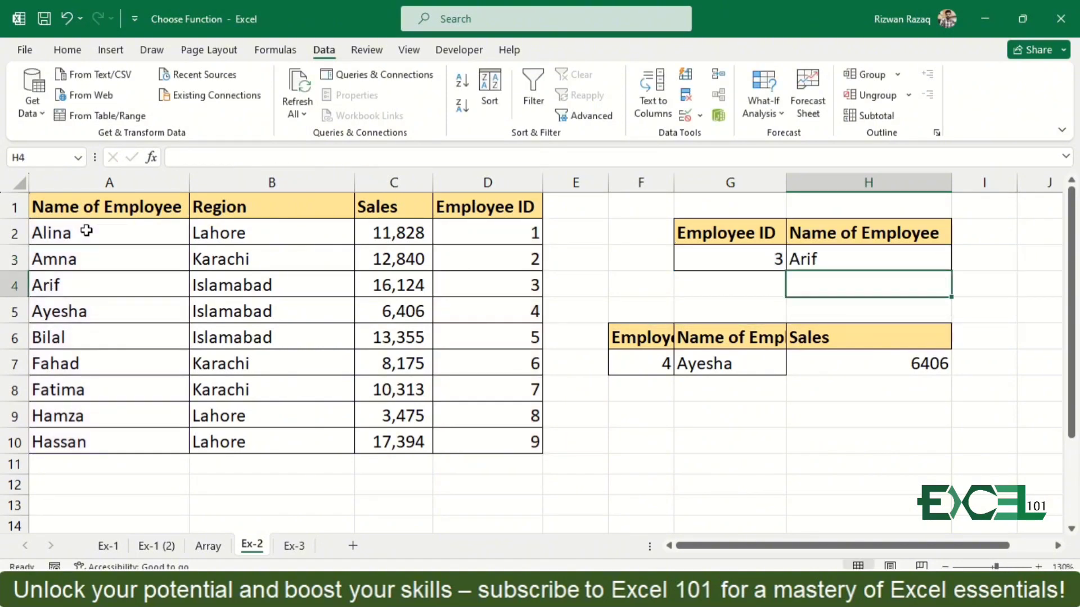
Step: Test the name lookup by entering the Employee ID from D2 in G3, followed by the one from D9
{"action": "key", "text": "Left"}
{"action": "key", "text": "Up"}
{"action": "type", "text": "1"}
{"action": "key", "text": "Return"}
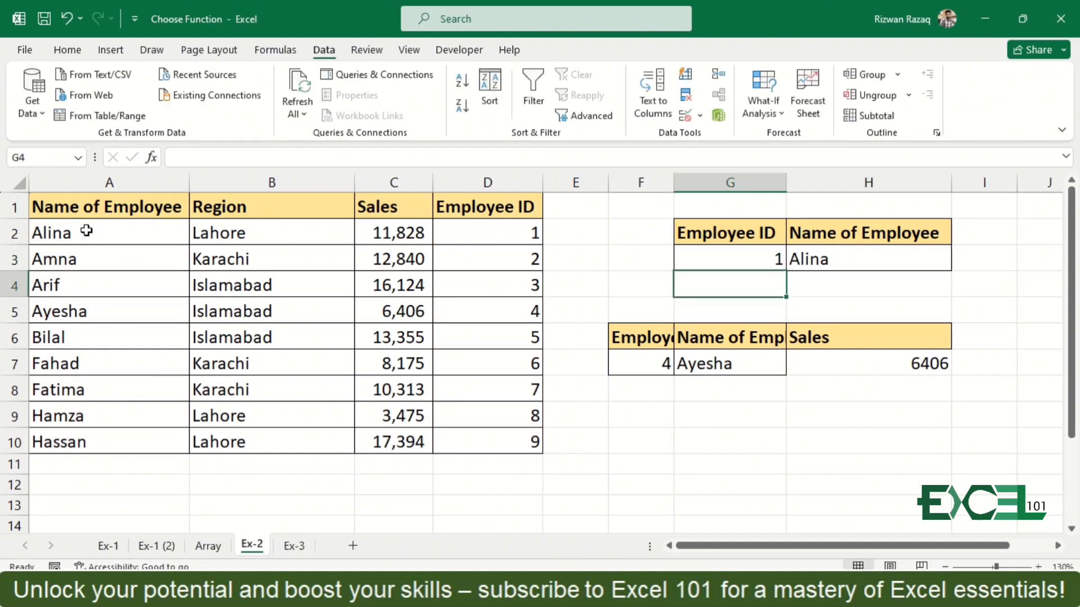
{"action": "key", "text": "Up"}
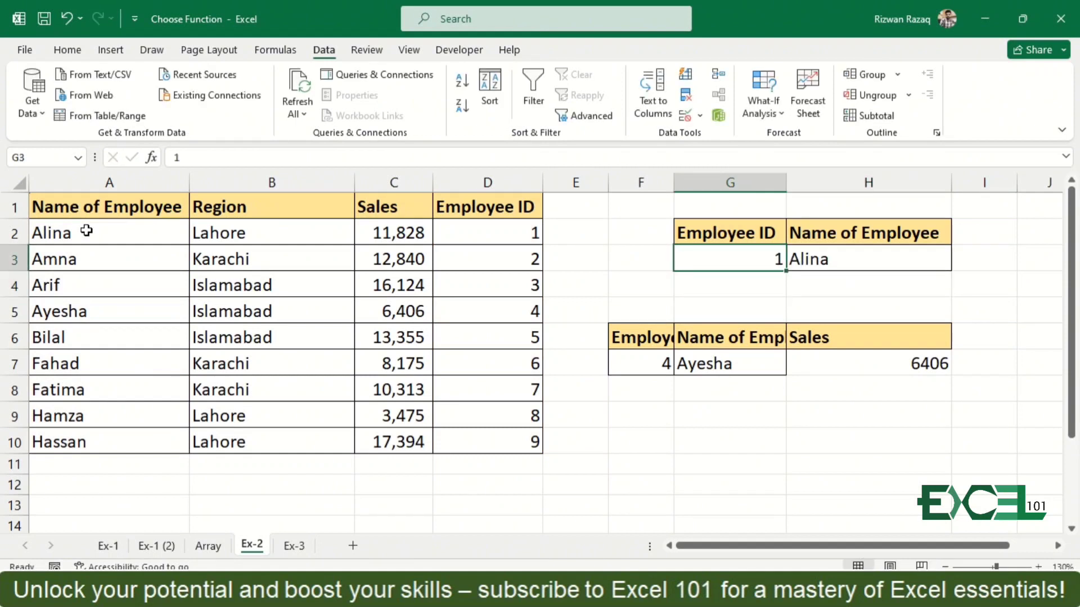
{"action": "type", "text": "8"}
{"action": "key", "text": "Return"}
{"action": "key", "text": "Up"}
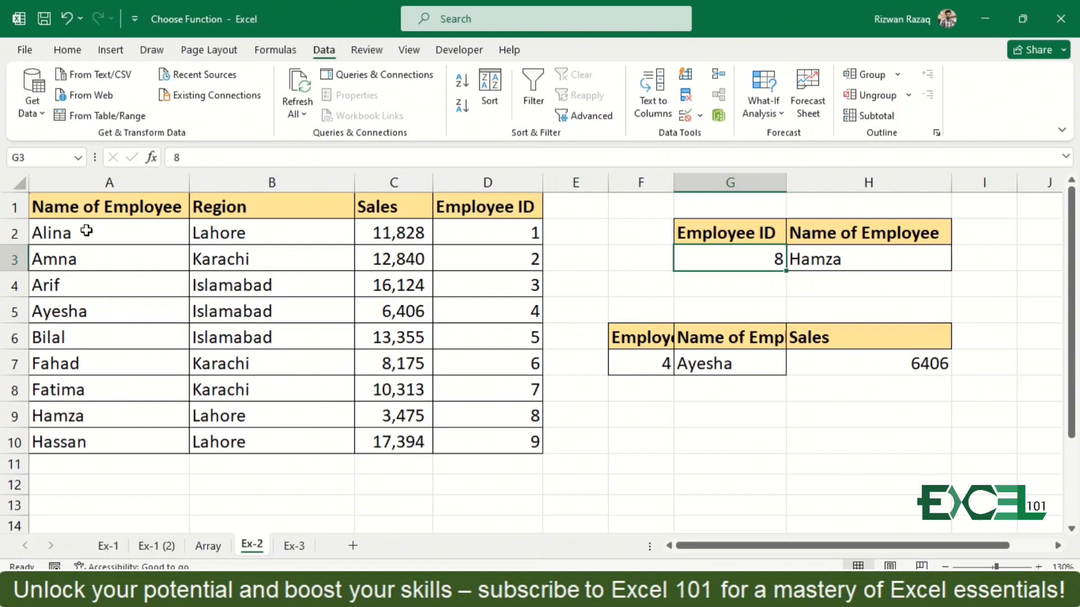
Step: AutoFit the widths of columns F to H to the contents of F6:H7
{"action": "key", "text": "Down"}
{"action": "key", "text": "Down"}
{"action": "key", "text": "Left"}
{"action": "key", "text": "Down"}
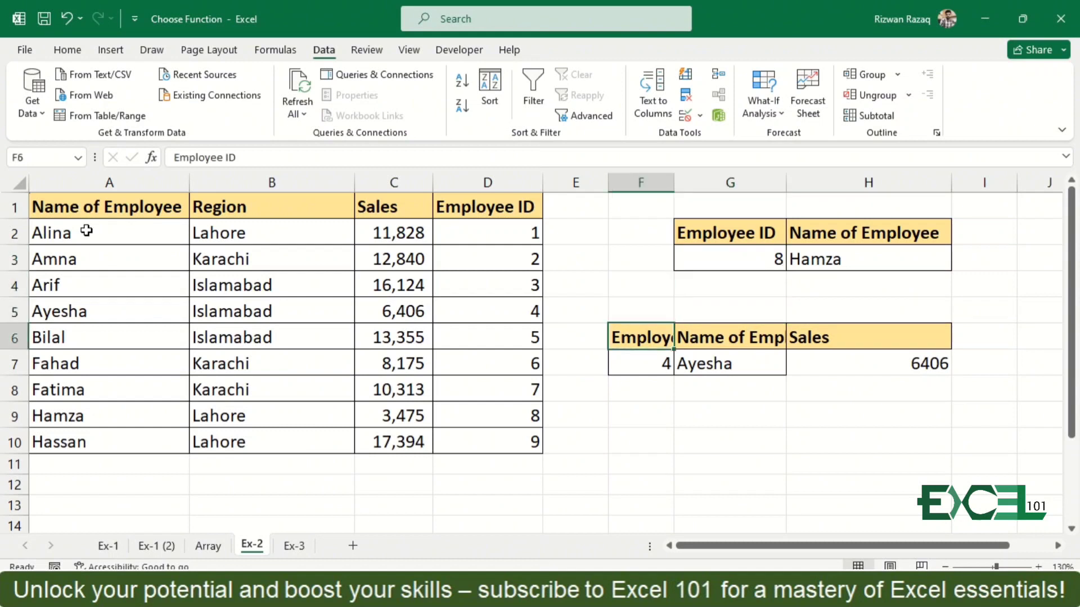
{"action": "key", "text": "shift+Down"}
{"action": "key", "text": "shift+Right"}
{"action": "key", "text": "shift+Right"}
{"action": "key", "text": "alt+o"}
{"action": "key", "text": "c"}
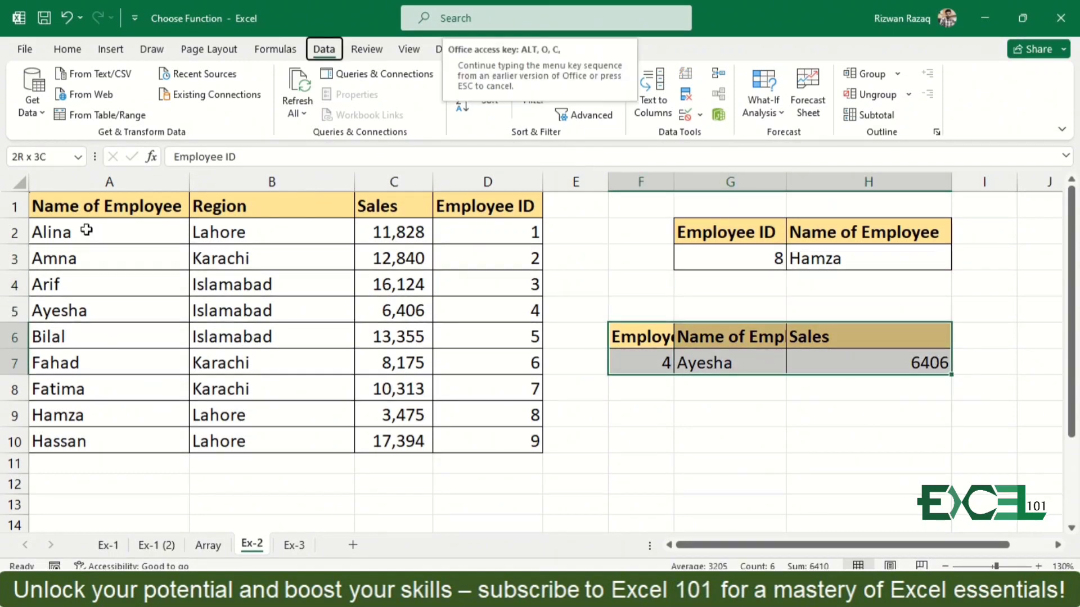
{"action": "key", "text": "a"}
Step: Clear the sales lookup formula from cell H7
{"action": "key", "text": "Right"}
{"action": "key", "text": "Right"}
{"action": "key", "text": "Down"}
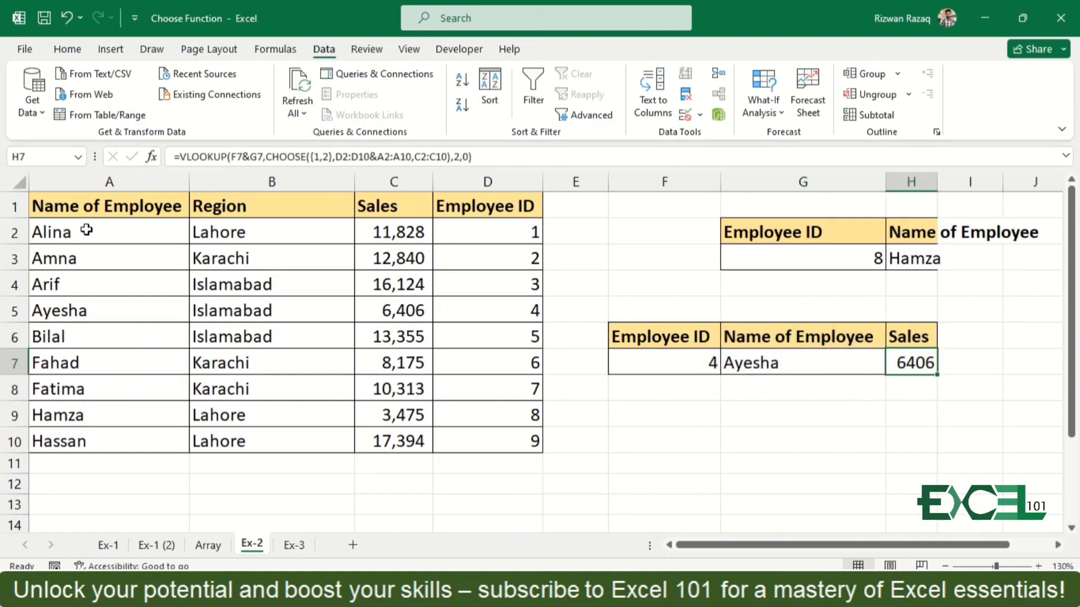
{"action": "key", "text": "Up"}
{"action": "key", "text": "Down"}
{"action": "key", "text": "Up"}
{"action": "key", "text": "Down"}
{"action": "key", "text": "Delete"}
{"action": "key", "text": "Up"}
{"action": "key", "text": "Left"}
{"action": "key", "text": "Left"}
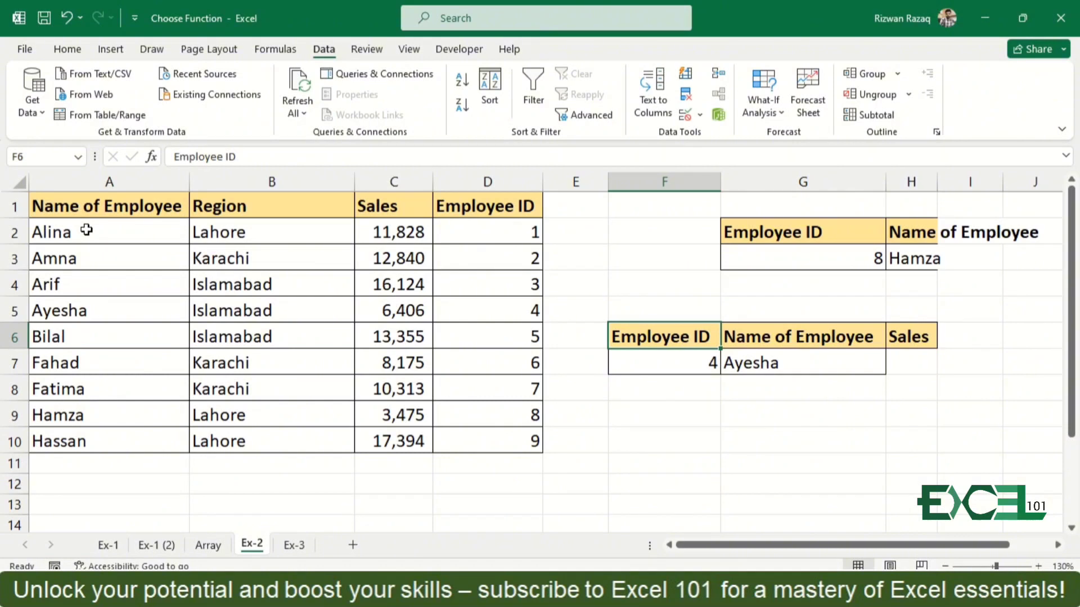
{"action": "key", "text": "Down"}
{"action": "key", "text": "Down"}
{"action": "key", "text": "Right"}
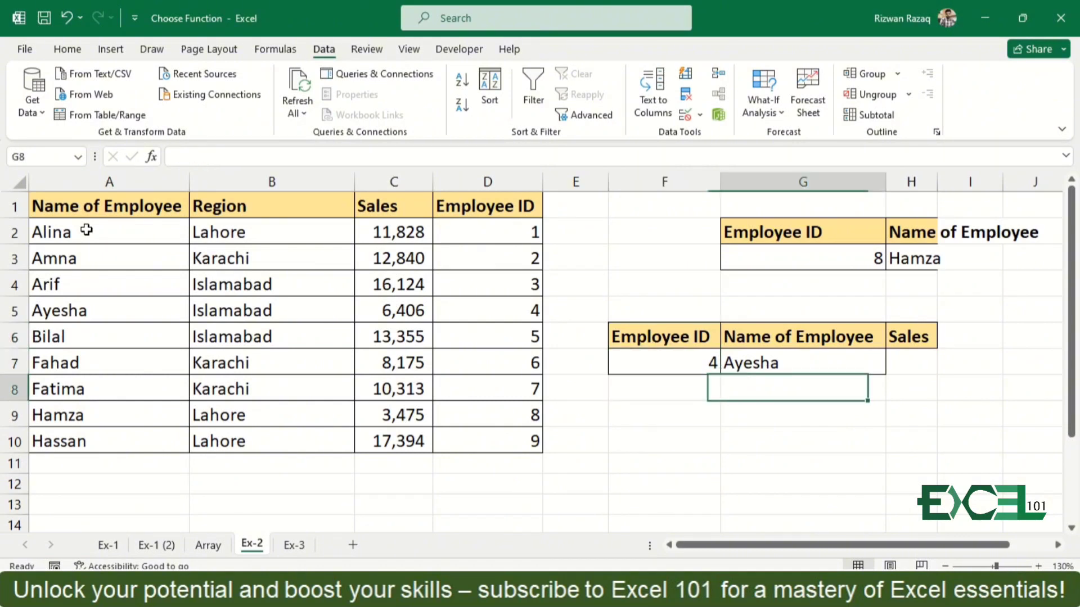
{"action": "key", "text": "Up"}
{"action": "key", "text": "Left"}
{"action": "key", "text": "shift+Right"}
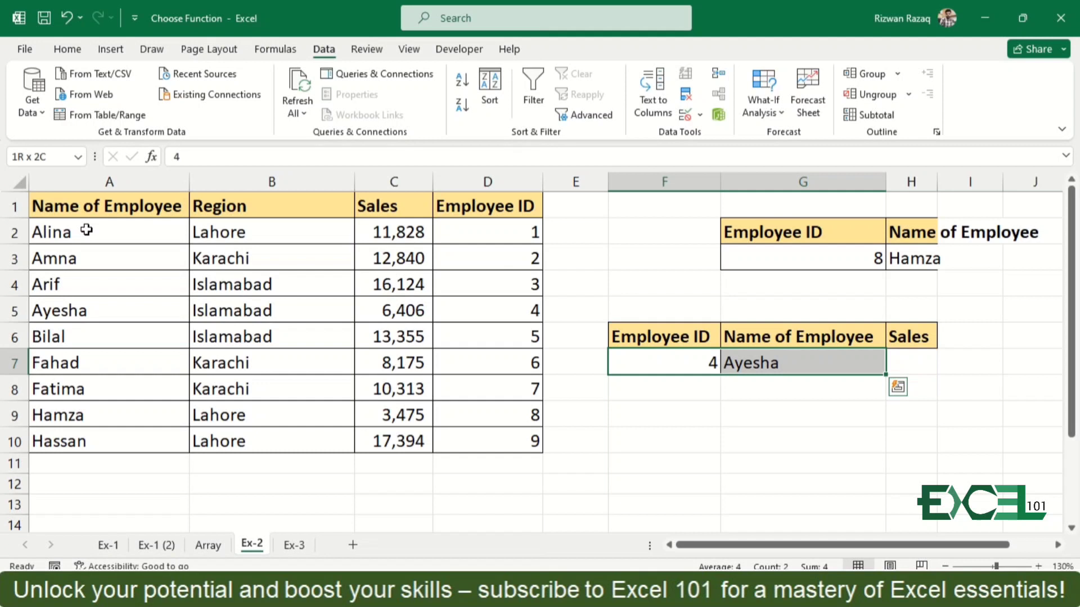
Step: Start a VLOOKUP formula in H7 with the combined lookup value F7&G7
{"action": "key", "text": "Right"}
{"action": "key", "text": "Right"}
{"action": "type", "text": "=VLOOKUP("}
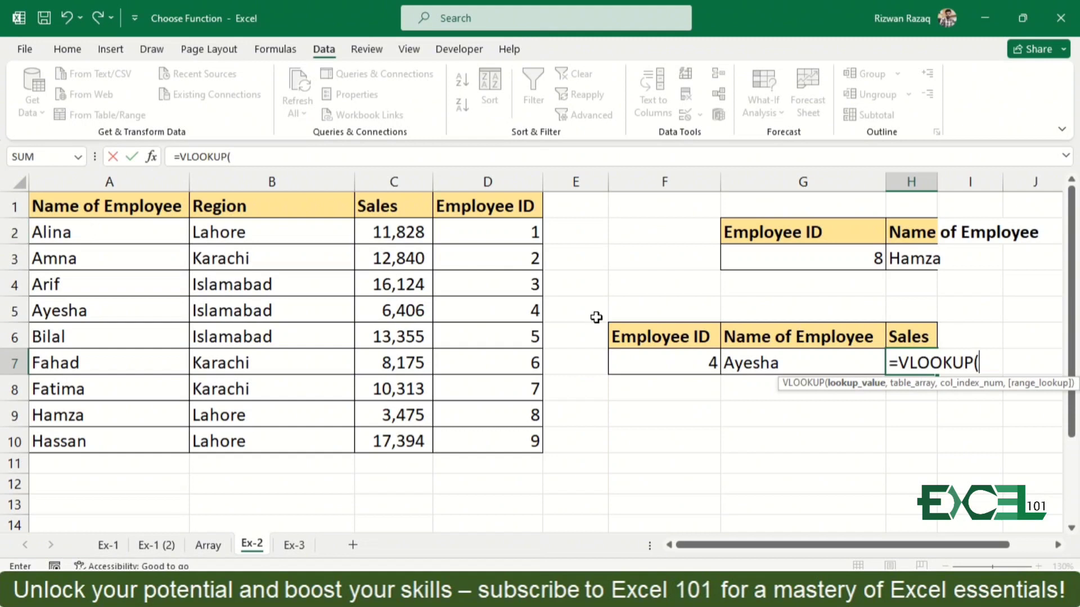
{"action": "left_click", "coordinate": [688, 363]}
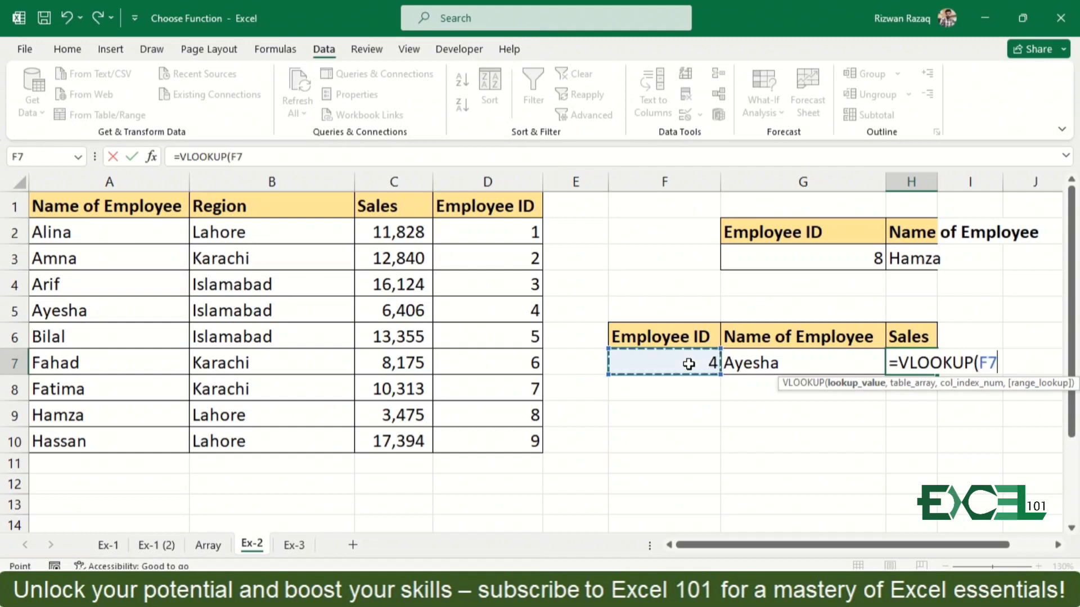
{"action": "type", "text": "&"}
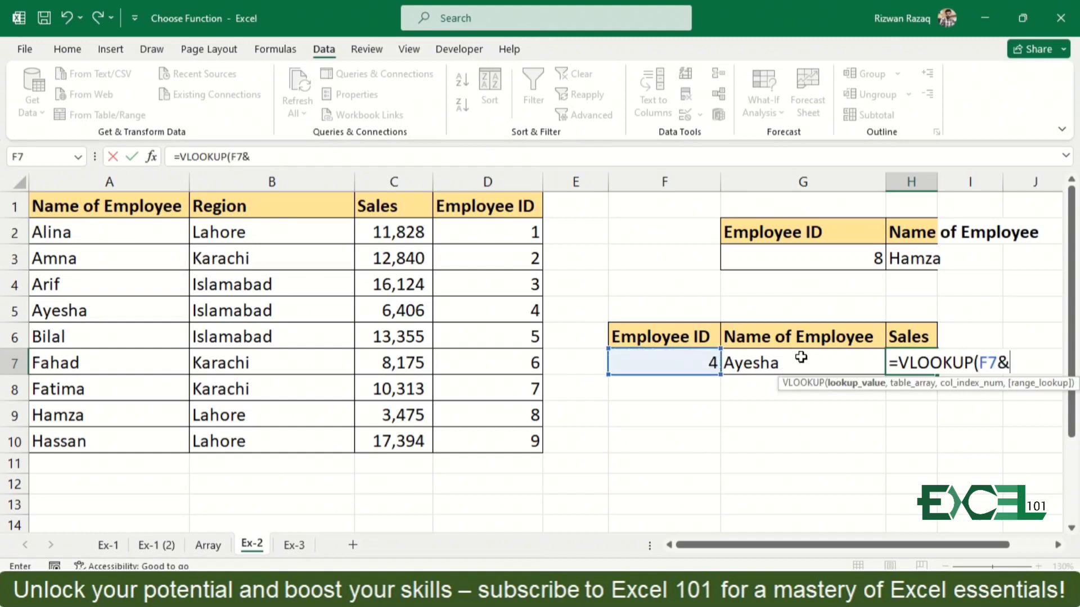
{"action": "left_click", "coordinate": [801, 357]}
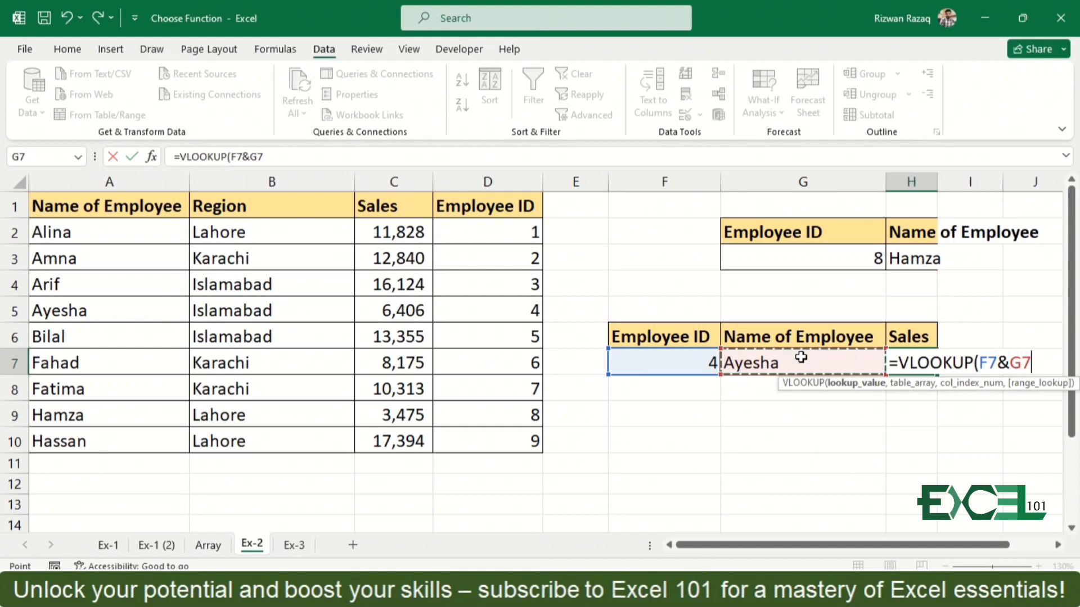
{"action": "type", "text": ","}
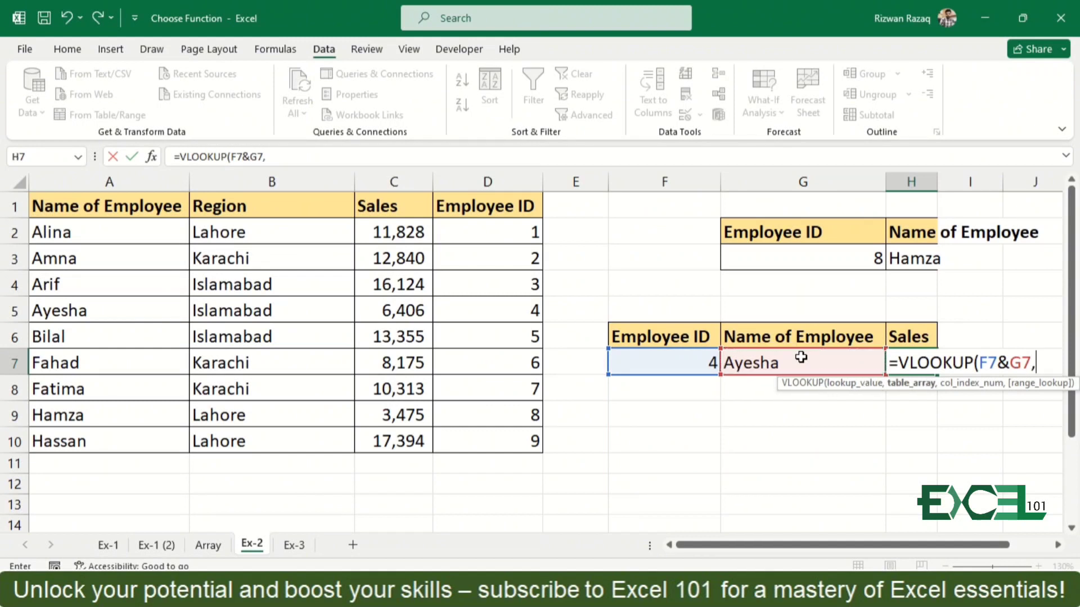
Step: Nest CHOOSE as the table array of the H7 VLOOKUP, with the index array {1,2}
{"action": "type", "text": "cho"}
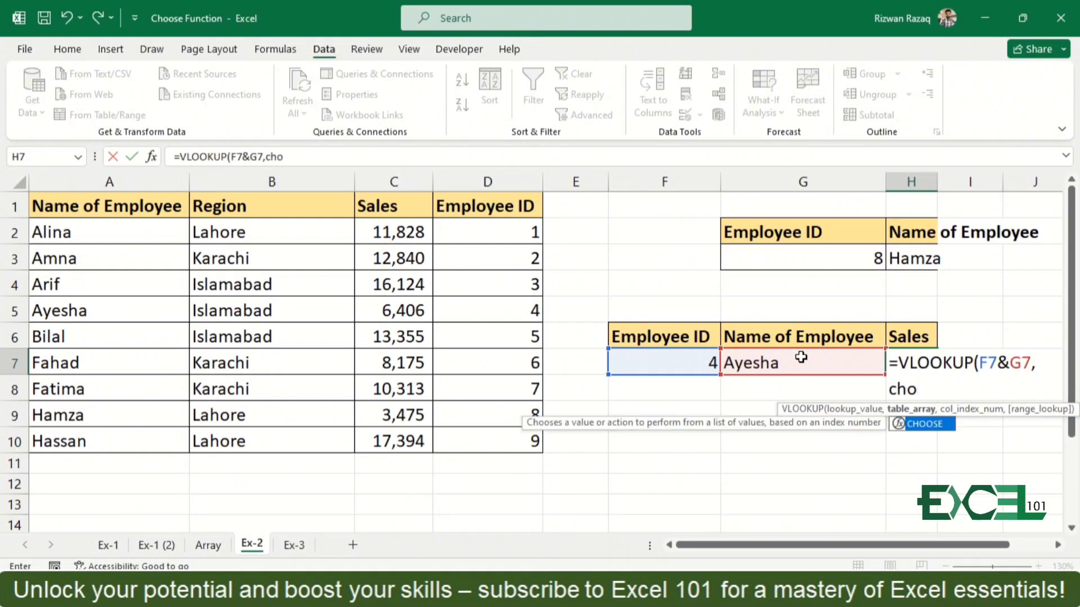
{"action": "key", "text": "Tab"}
{"action": "type", "text": "1"}
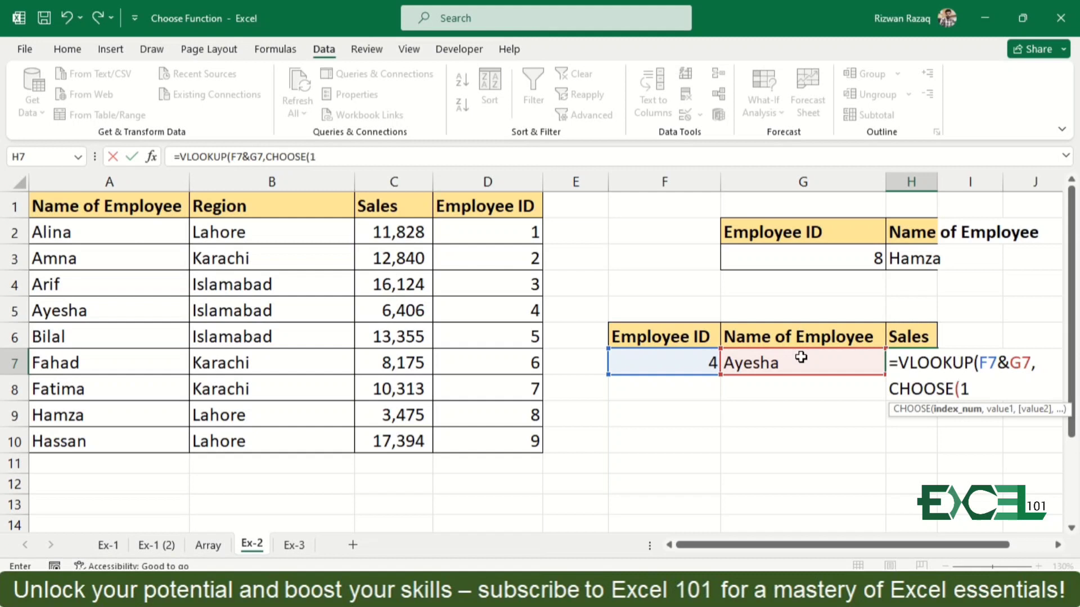
{"action": "type", "text": ","}
{"action": "key", "text": "BackSpace"}
{"action": "key", "text": "BackSpace"}
{"action": "type", "text": "{1,2},"}
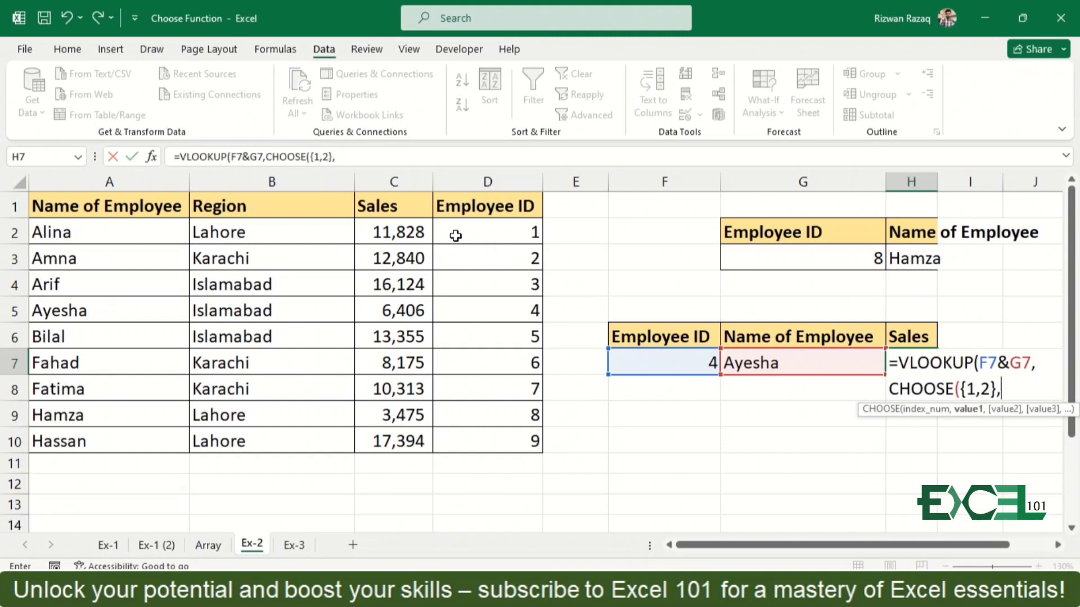
Step: Set the first CHOOSE value to the Employee ID and name ranges joined as D2:D10&A2:A10
{"action": "left_click", "coordinate": [458, 235]}
{"action": "key", "text": "ctrl+shift+Down"}
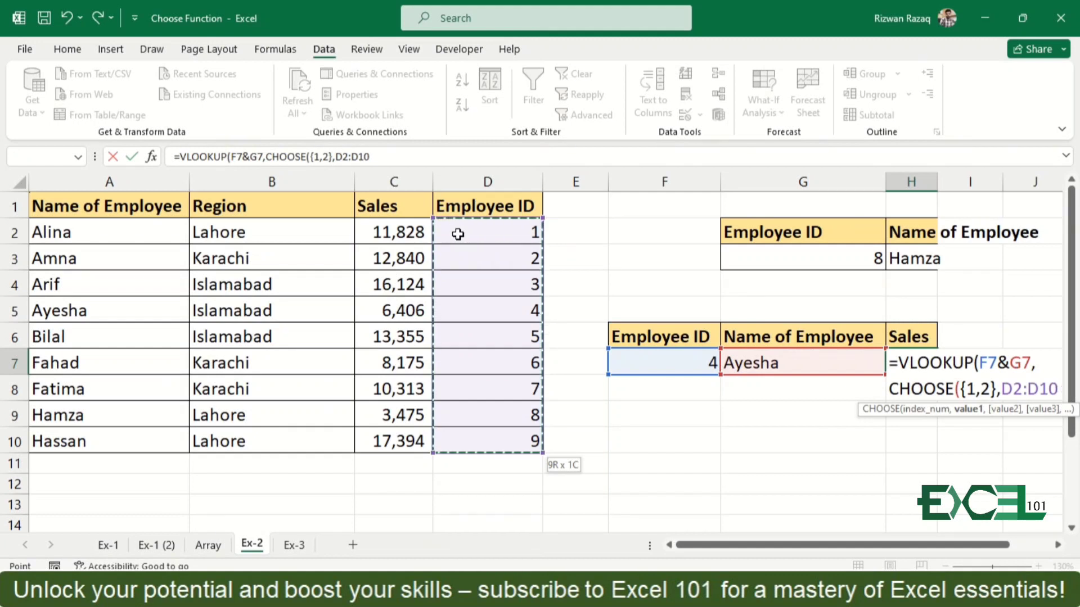
{"action": "type", "text": "&"}
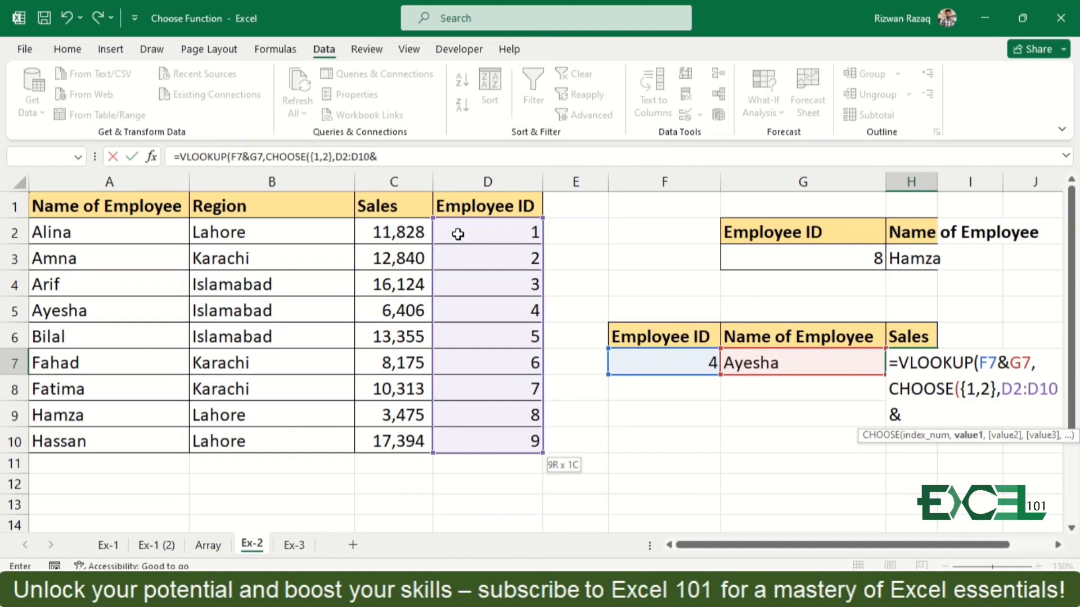
{"action": "left_click", "coordinate": [76, 228]}
{"action": "key", "text": "ctrl+shift+Down"}
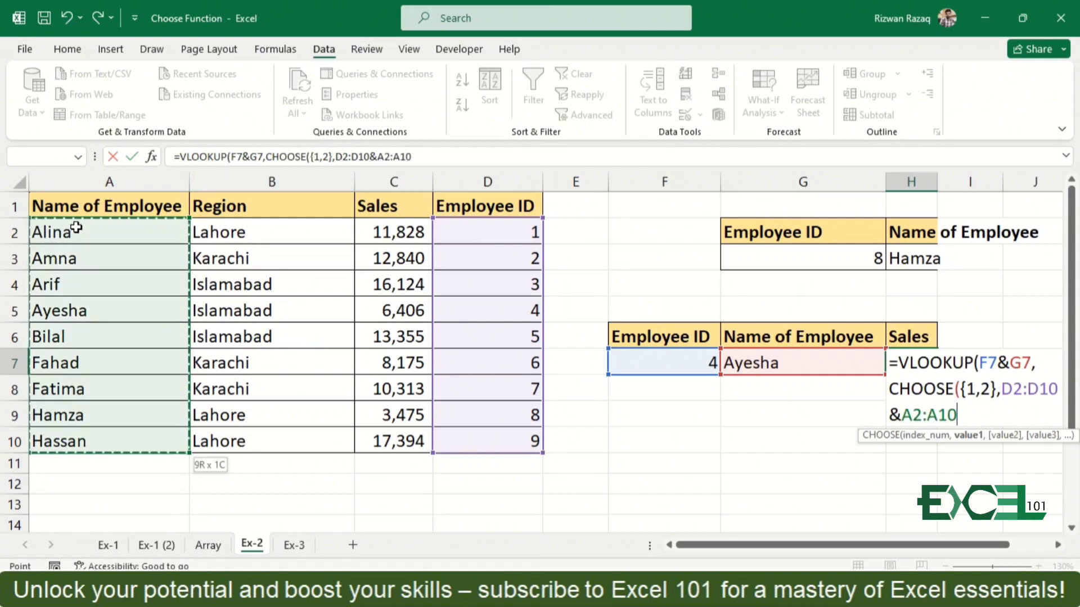
{"action": "type", "text": ","}
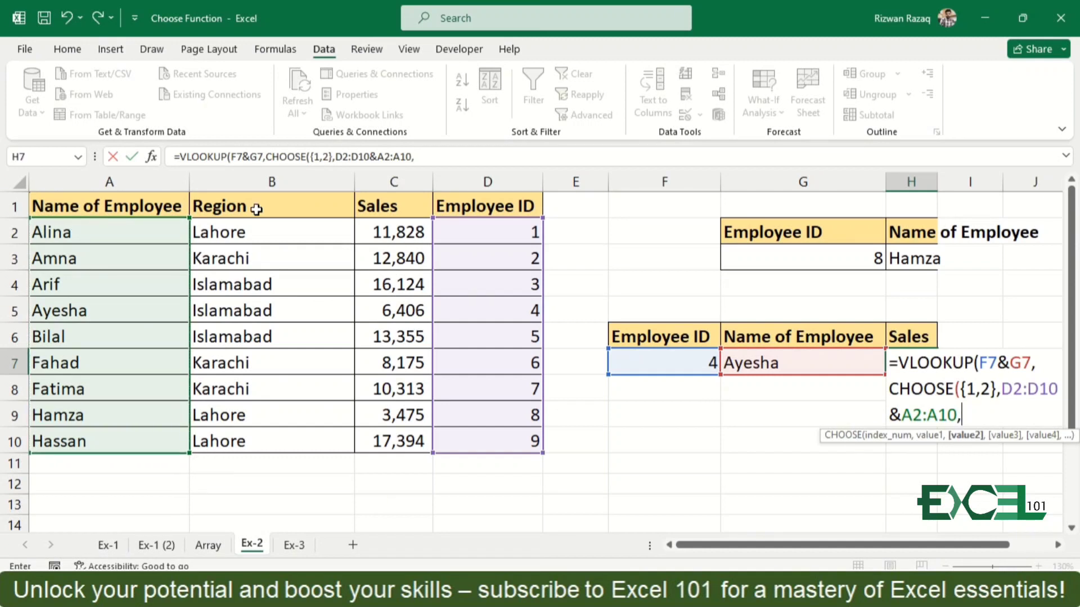
Step: Add the sales range C2:C10 as the second CHOOSE value in the H7 formula and close the CHOOSE function
{"action": "left_click", "coordinate": [378, 233]}
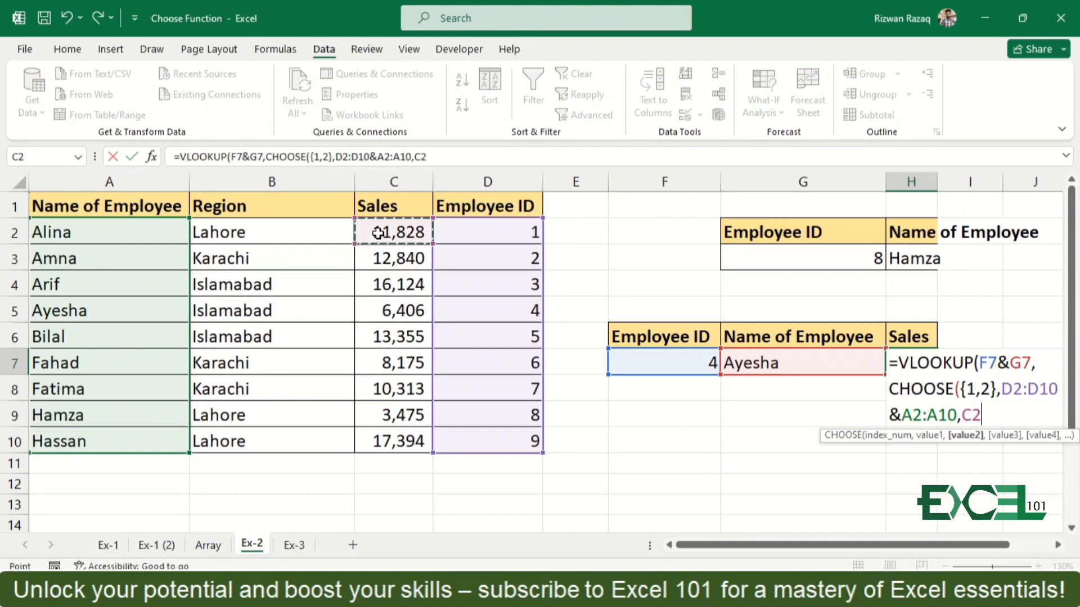
{"action": "key", "text": "ctrl+shift+Down"}
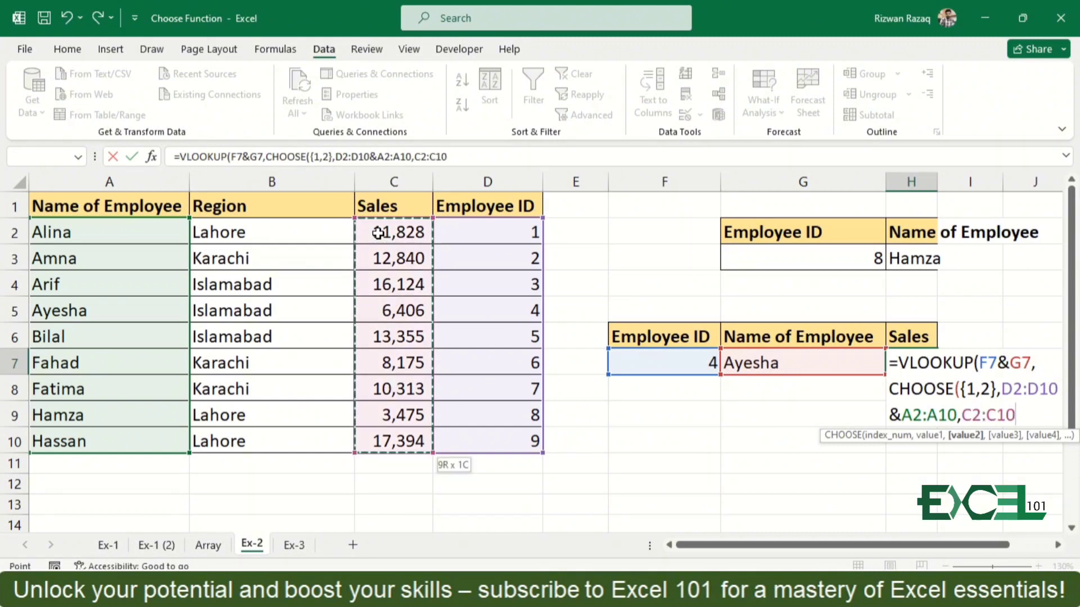
{"action": "type", "text": ")"}
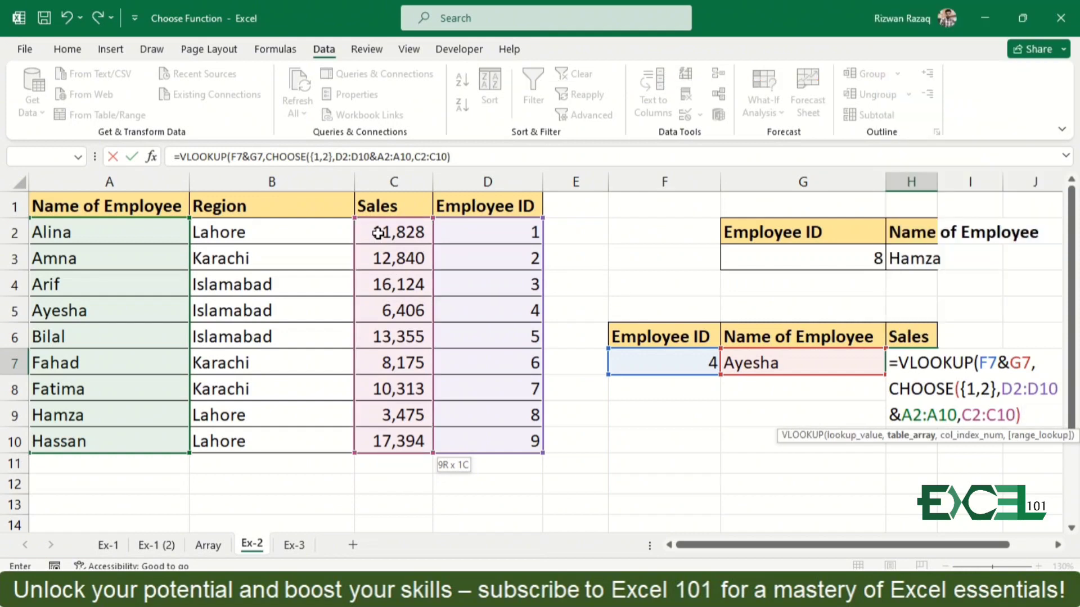
Step: Complete the VLOOKUP in H7 with column index 2 and exact match 0
{"action": "type", "text": ",2,"}
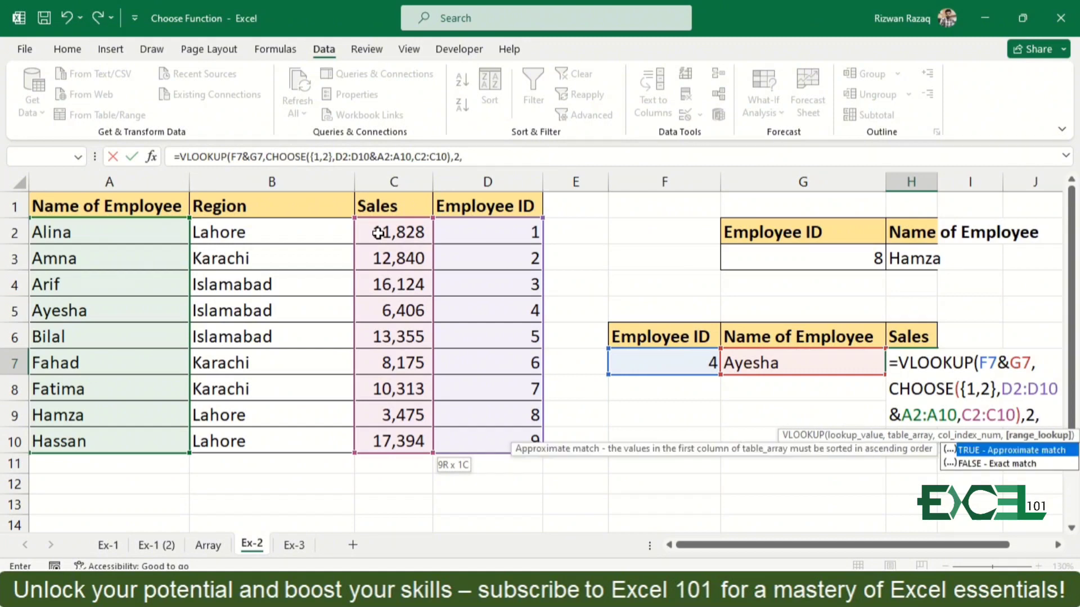
{"action": "type", "text": "0)"}
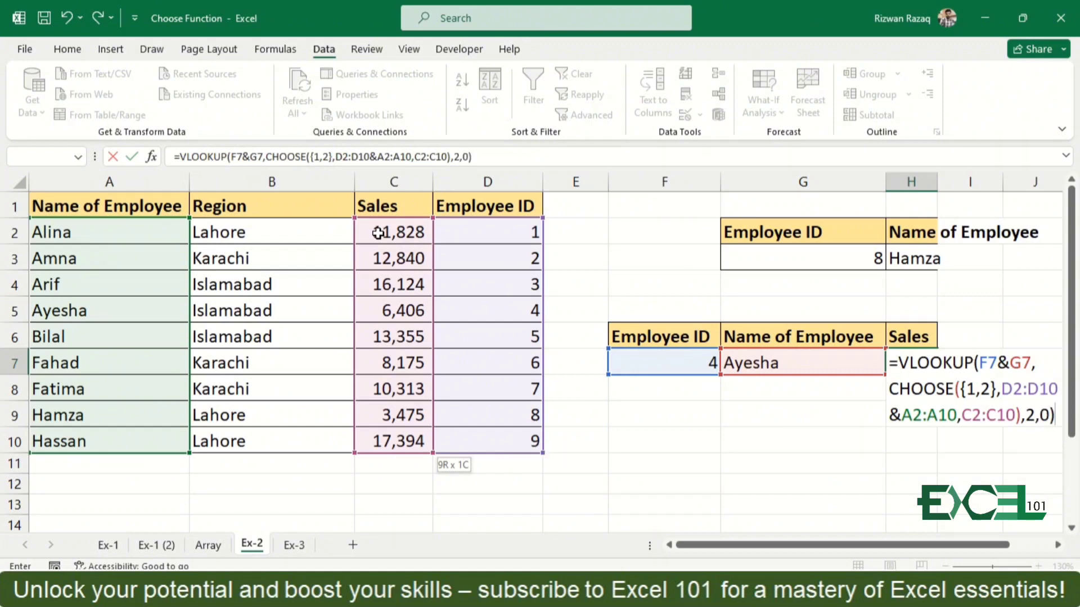
{"action": "key", "text": "Return"}
{"action": "key", "text": "Up"}
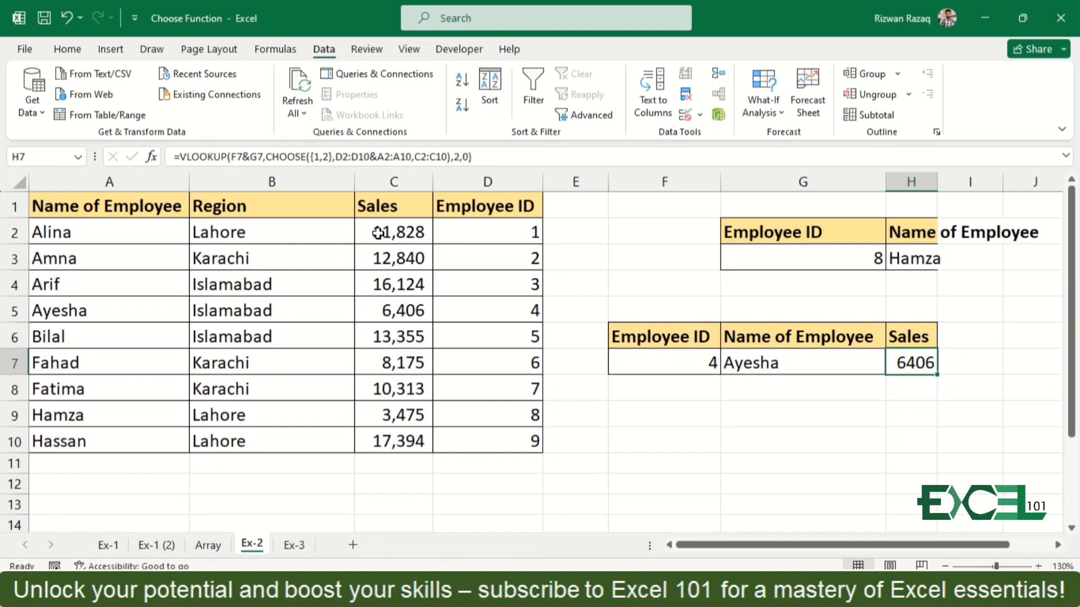
{"action": "key", "text": "Left"}
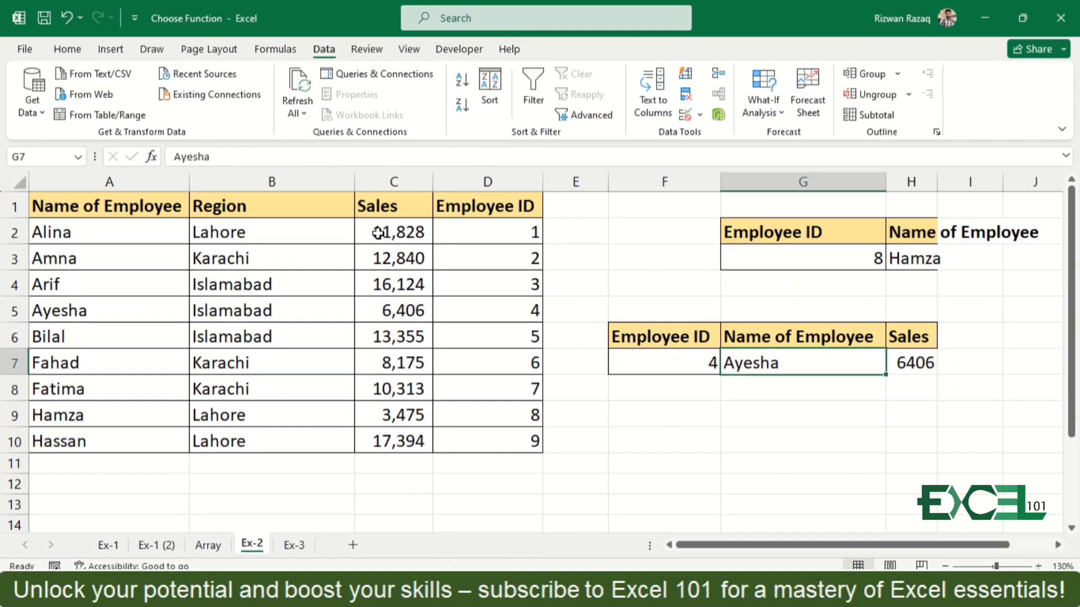